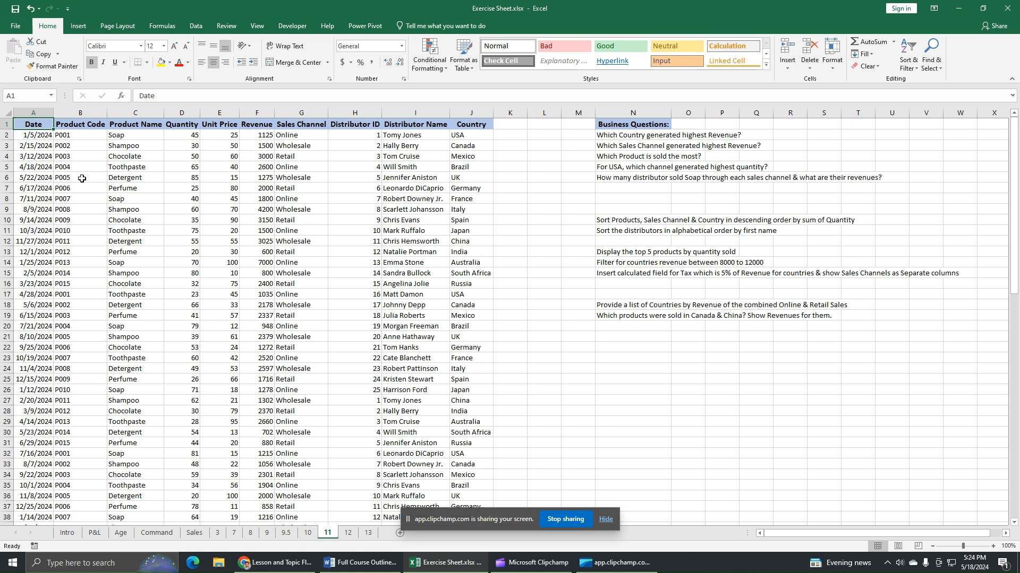
Insert a PivotTable on a new worksheet from the full sales data table starting at A1
key(ctrl+shift+Right)
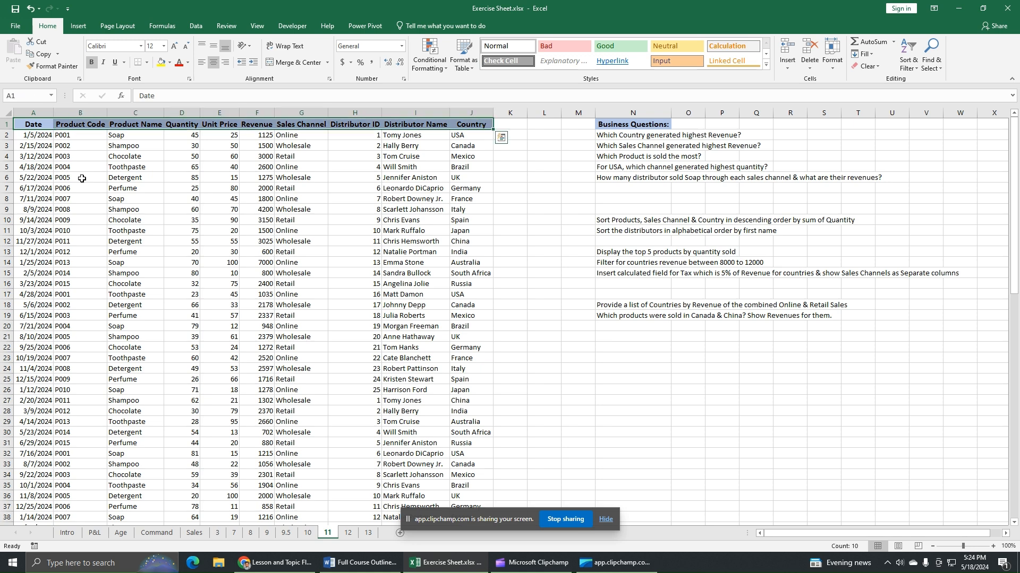
key(ctrl+shift+Down)
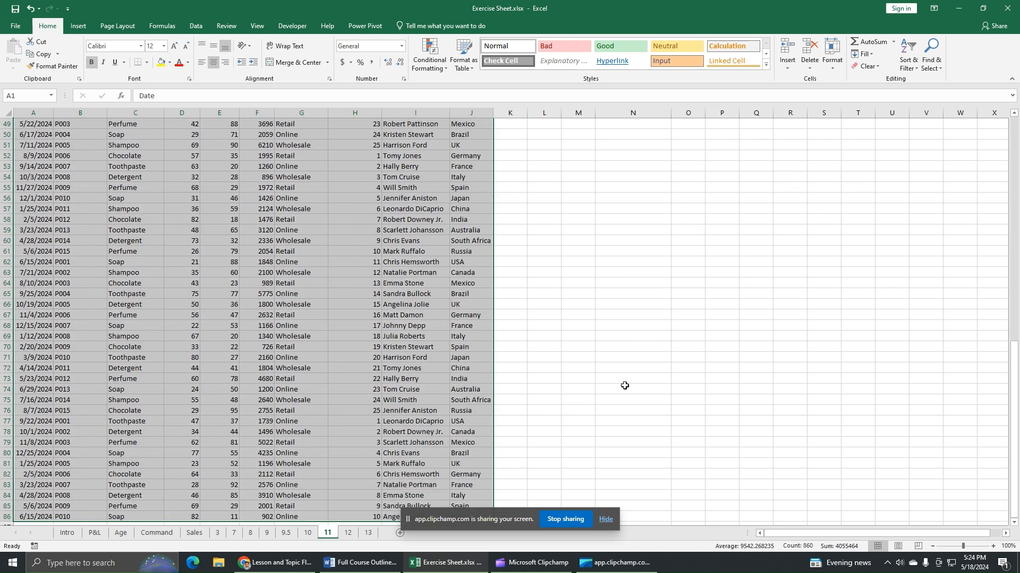
scroll(985, 151, up, 16)
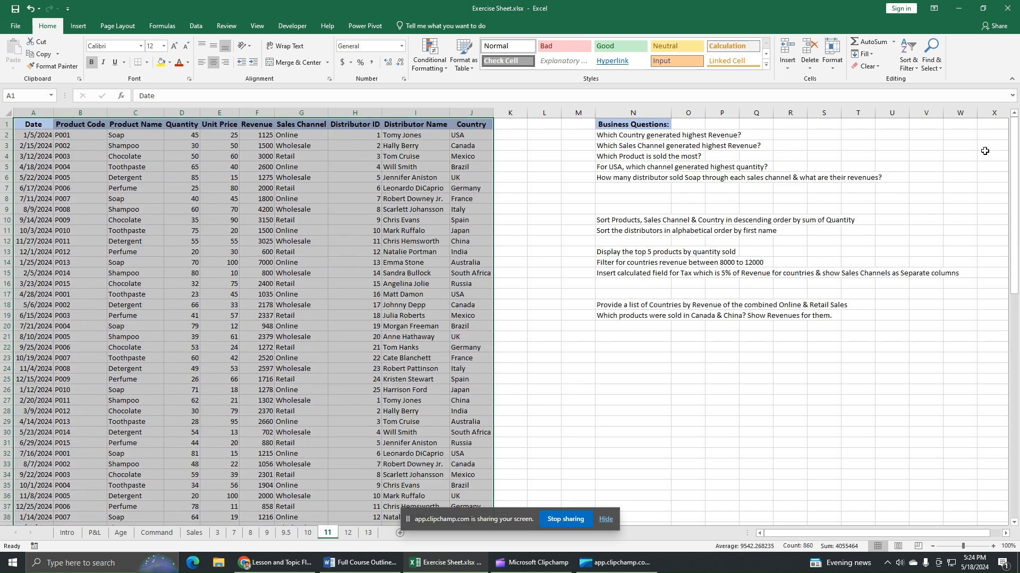
click(78, 25)
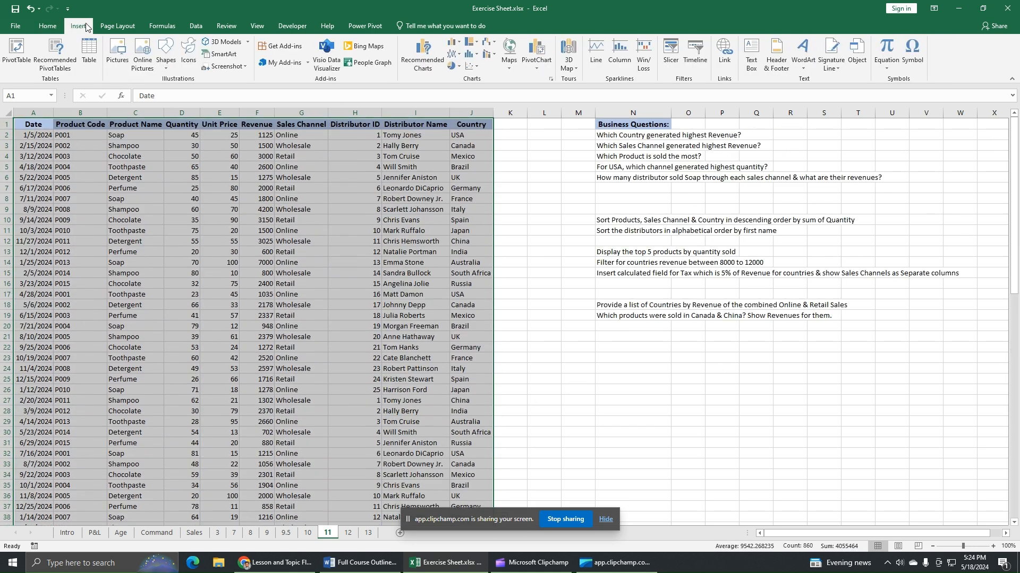
click(18, 53)
click(450, 349)
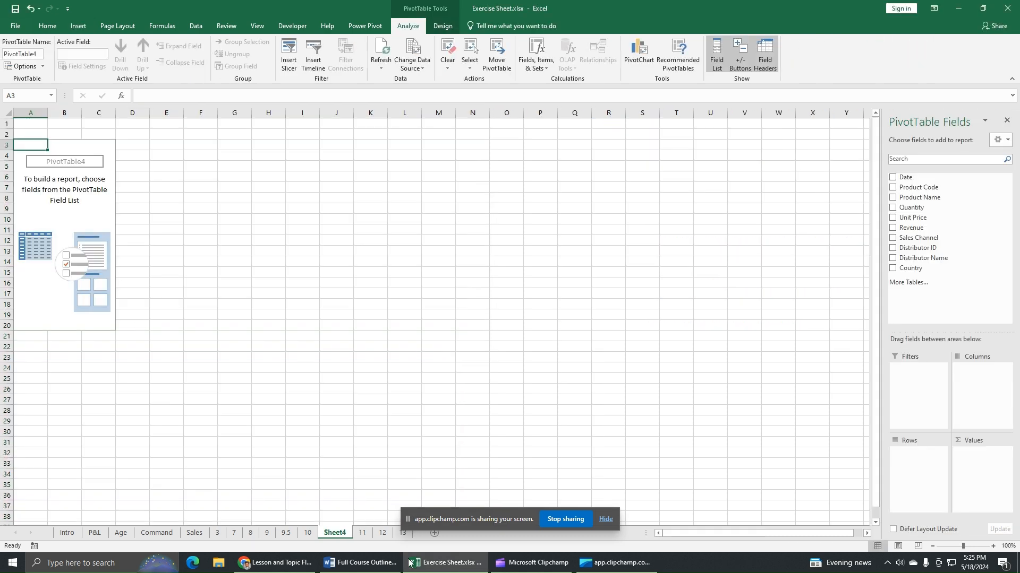
Copy the two questions in N18:N19 of sheet 11 to E1 on the new PivotTable sheet
click(362, 533)
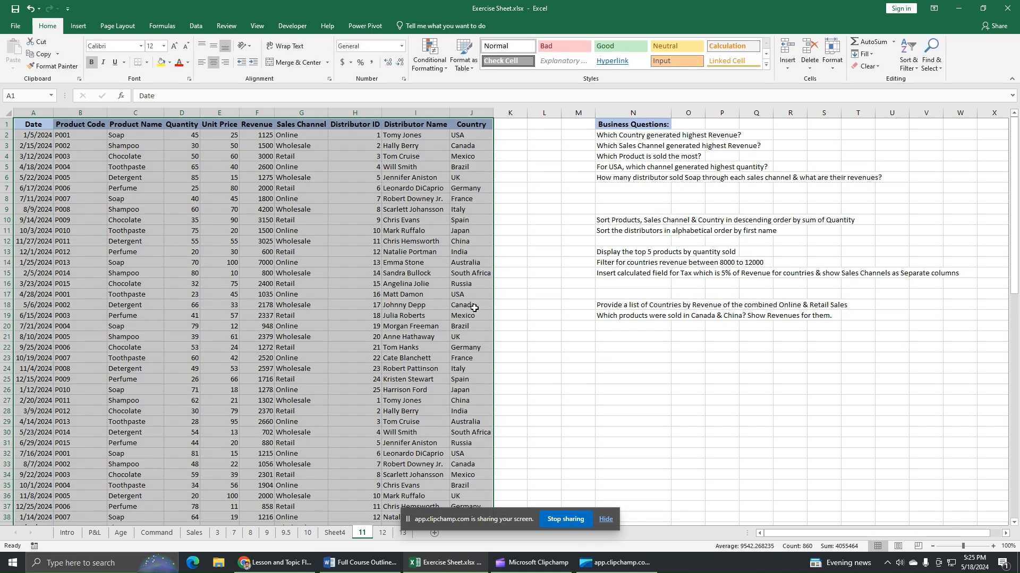
drag(609, 307, 610, 316)
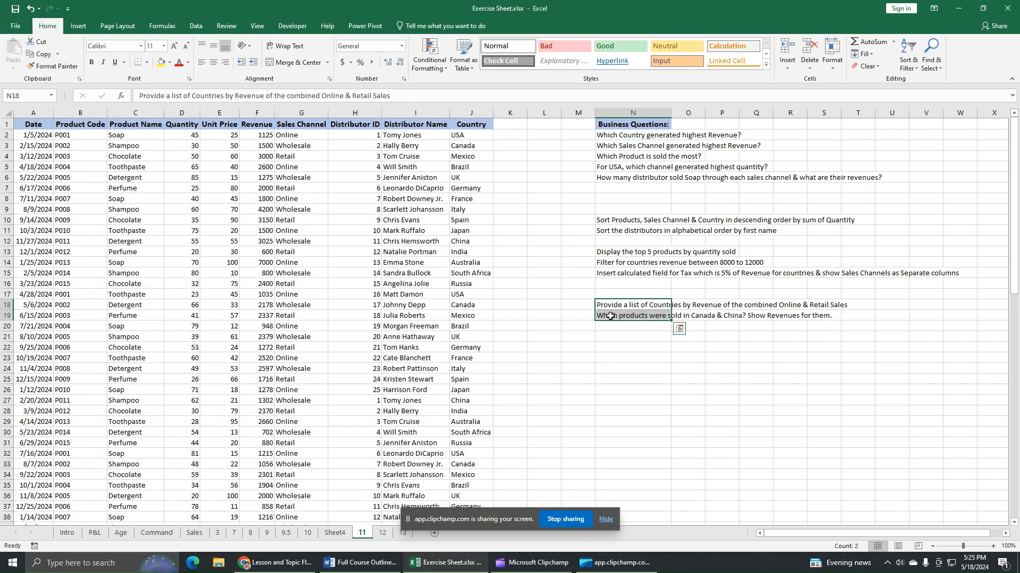
click(680, 329)
right_click(612, 304)
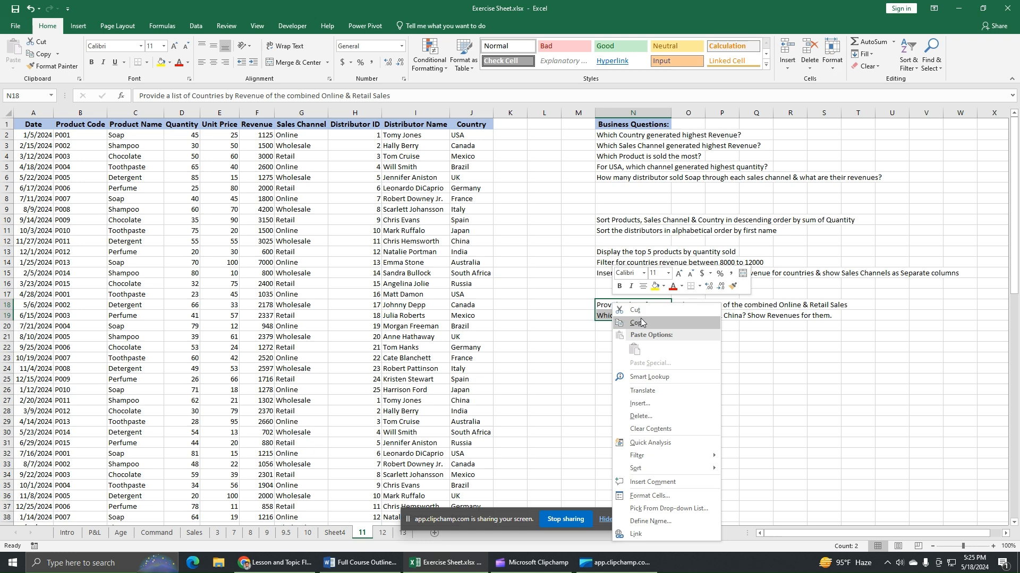
click(641, 322)
click(335, 533)
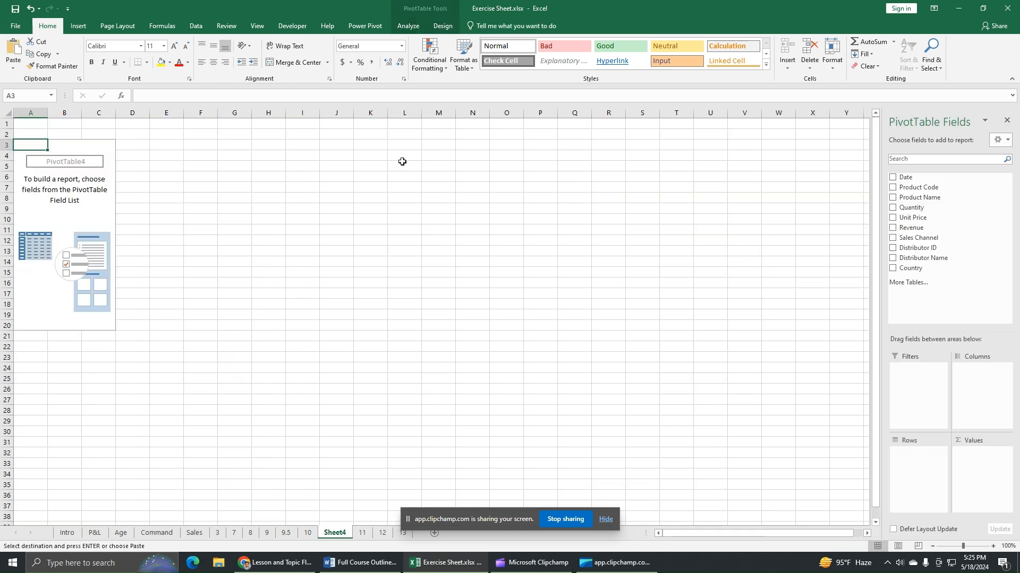
click(166, 125)
right_click(177, 126)
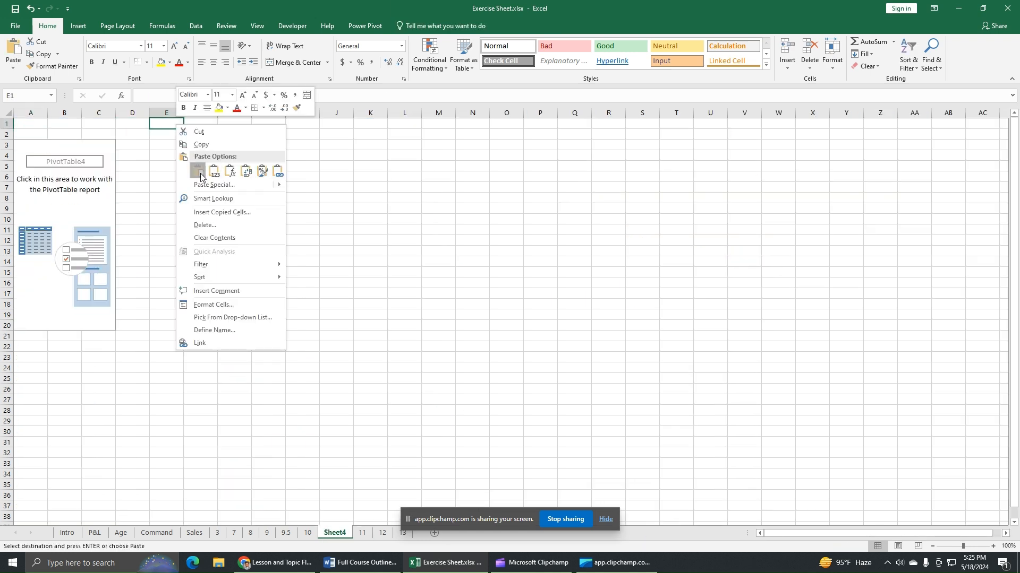
click(200, 173)
click(81, 218)
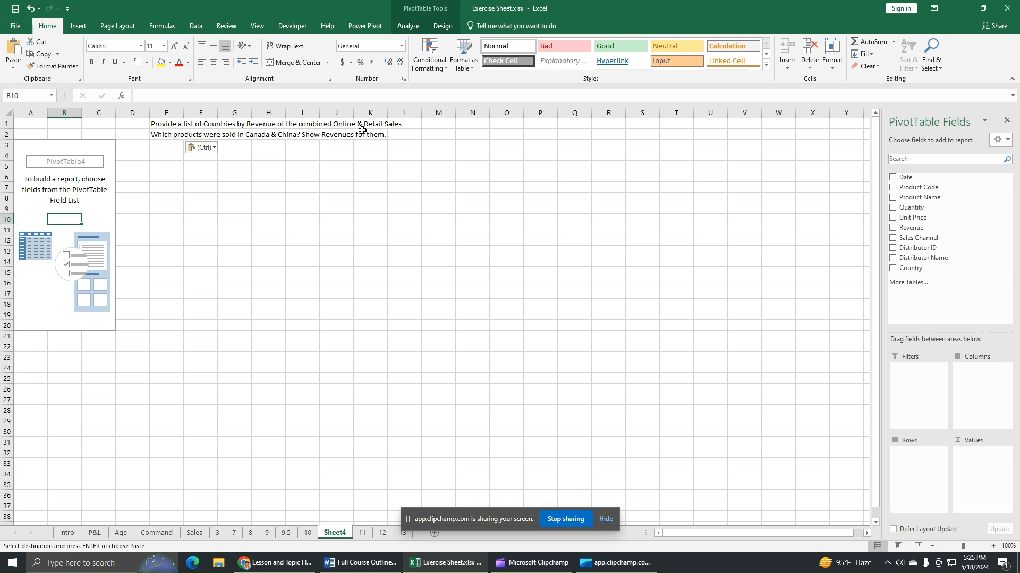
List the needed fields in N1:N3 as Country, Revenue and Sales channel
click(476, 122)
text(Coun)
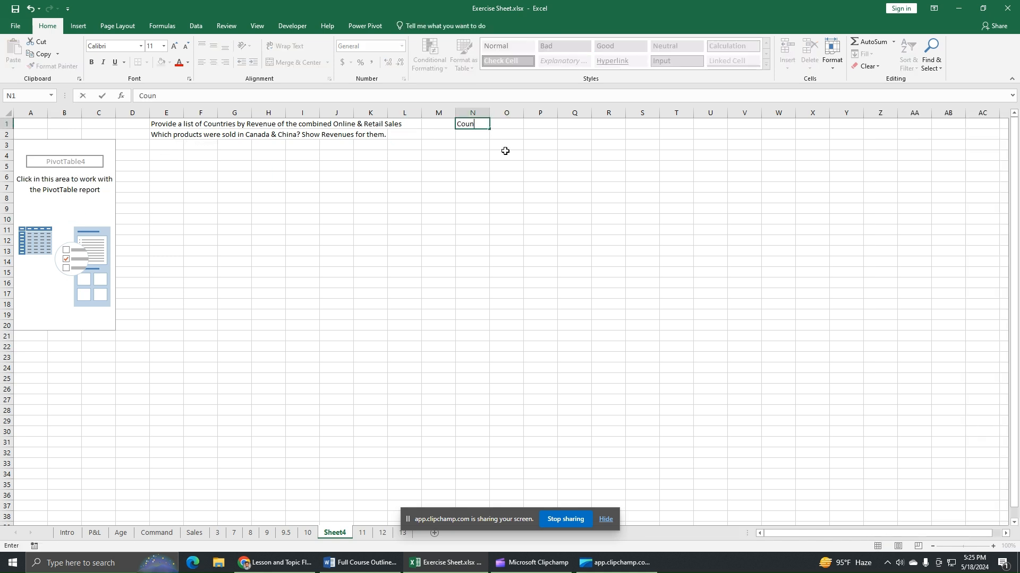
text(try)
key(Return)
text(Re)
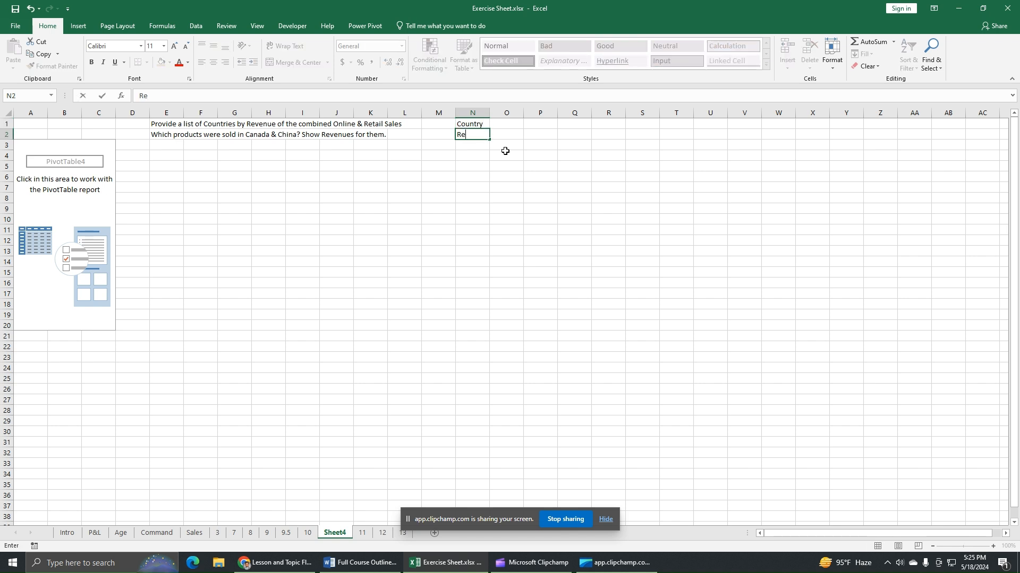
text(venue)
key(Return)
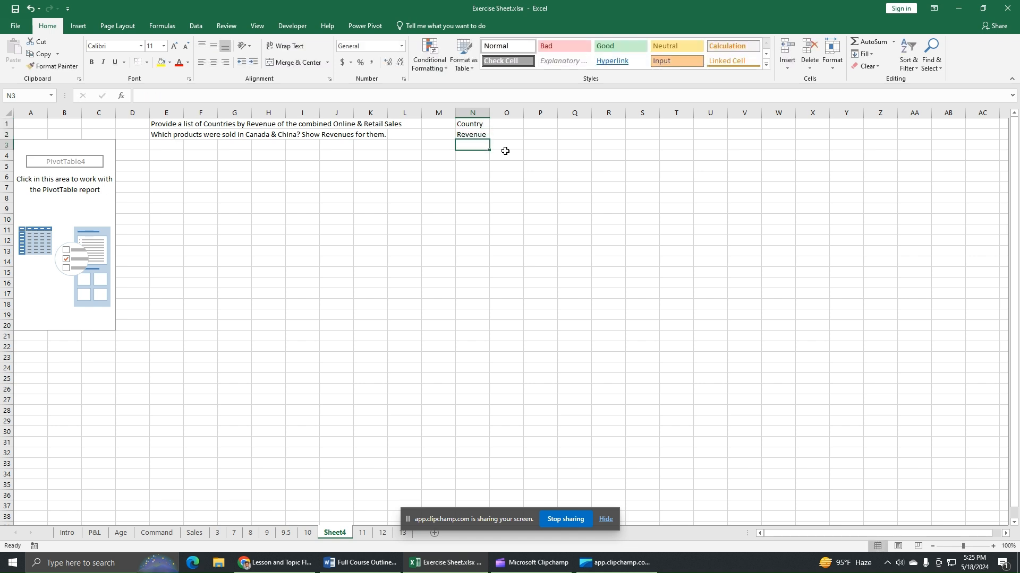
text(Sales)
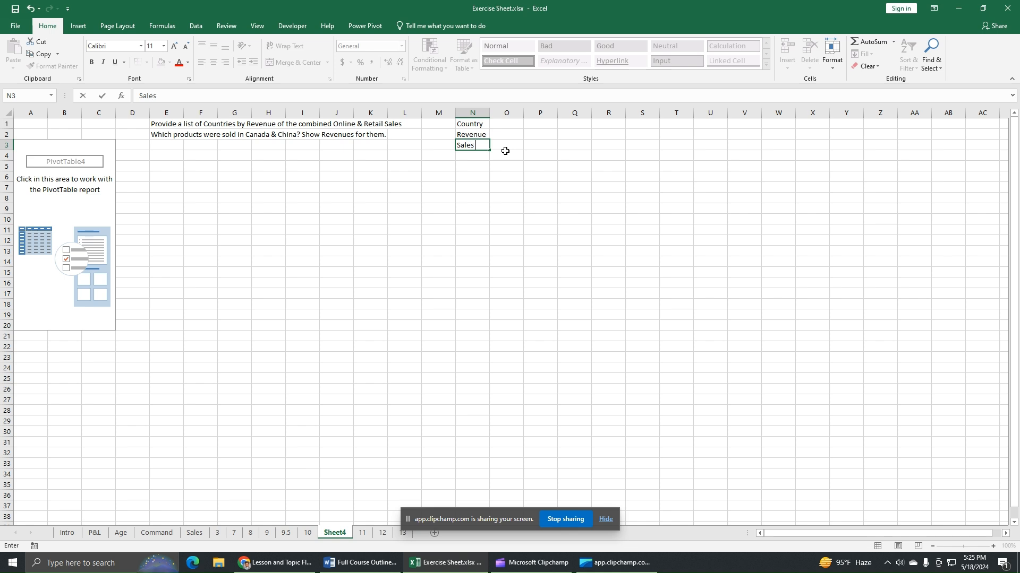
text( channel)
key(Return)
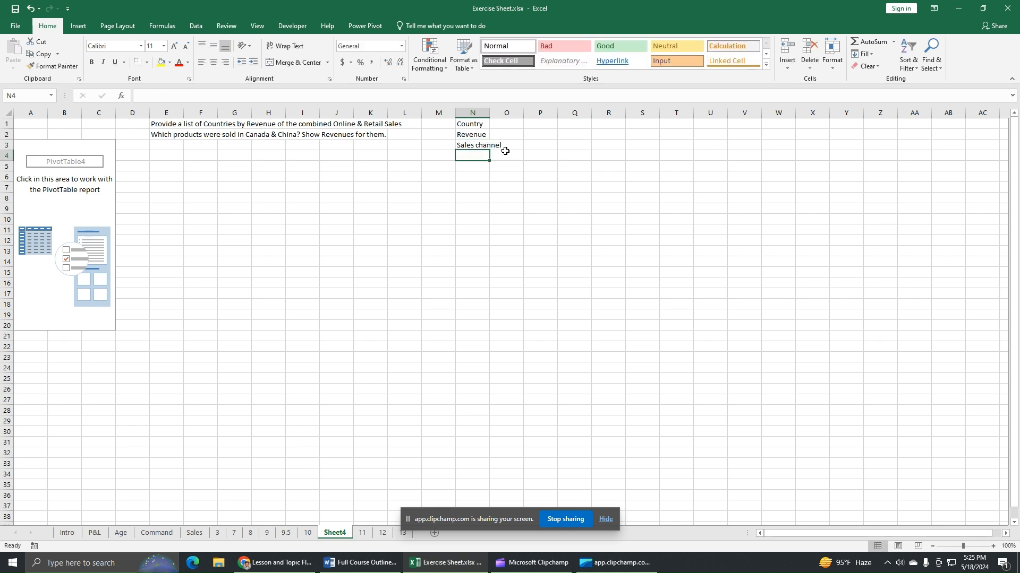
Build the PivotTable with Country as rows and Revenue as summed values
click(74, 218)
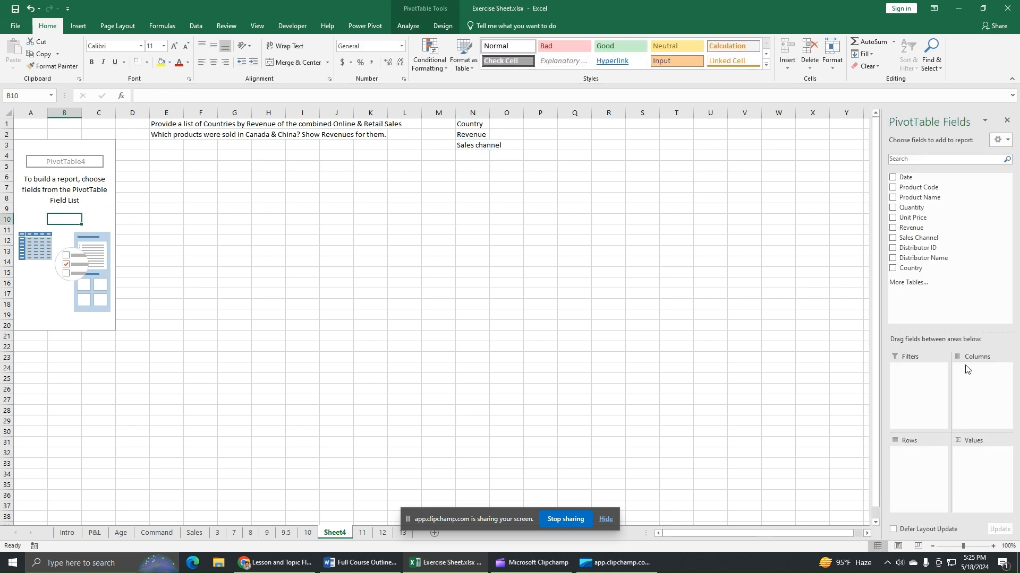
click(894, 269)
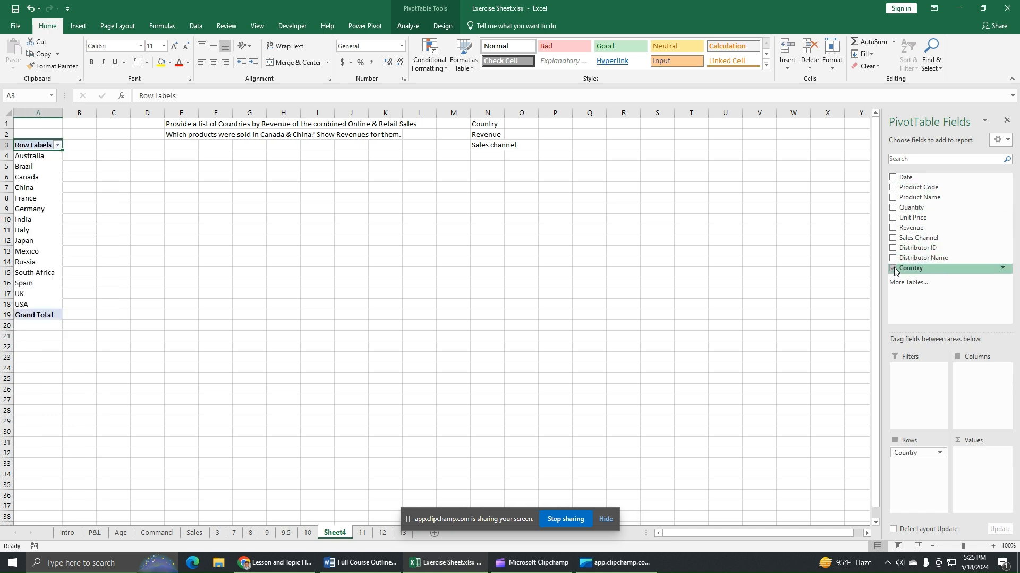
click(892, 230)
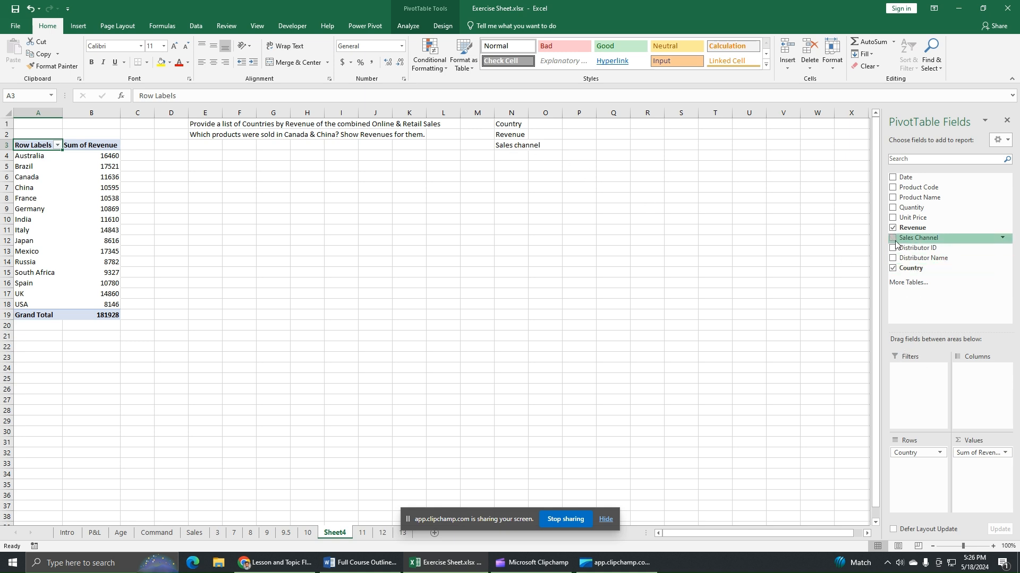
Add Sales Channel as the PivotTable's report filter and show only Online
drag(910, 238, 914, 377)
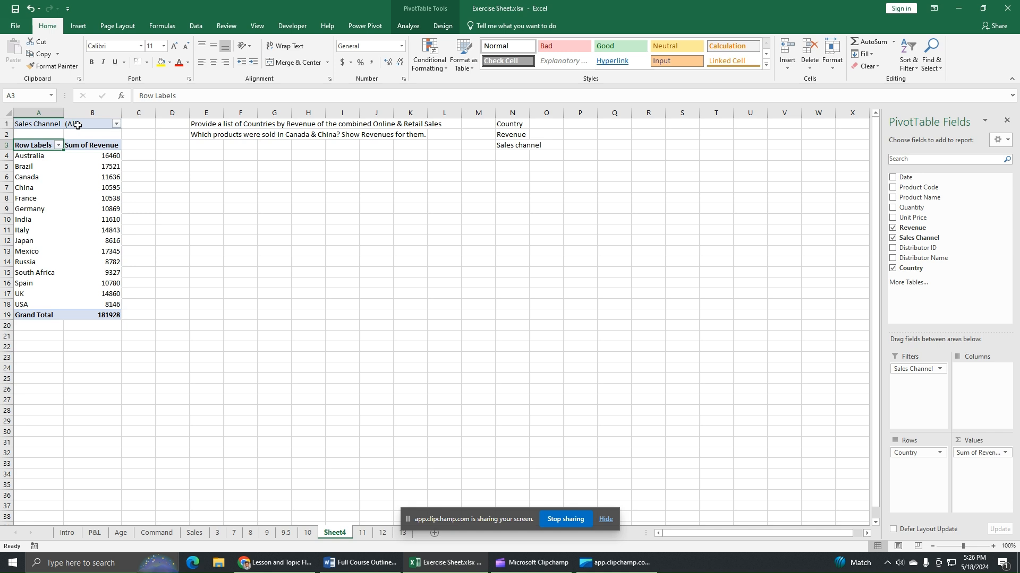
click(117, 125)
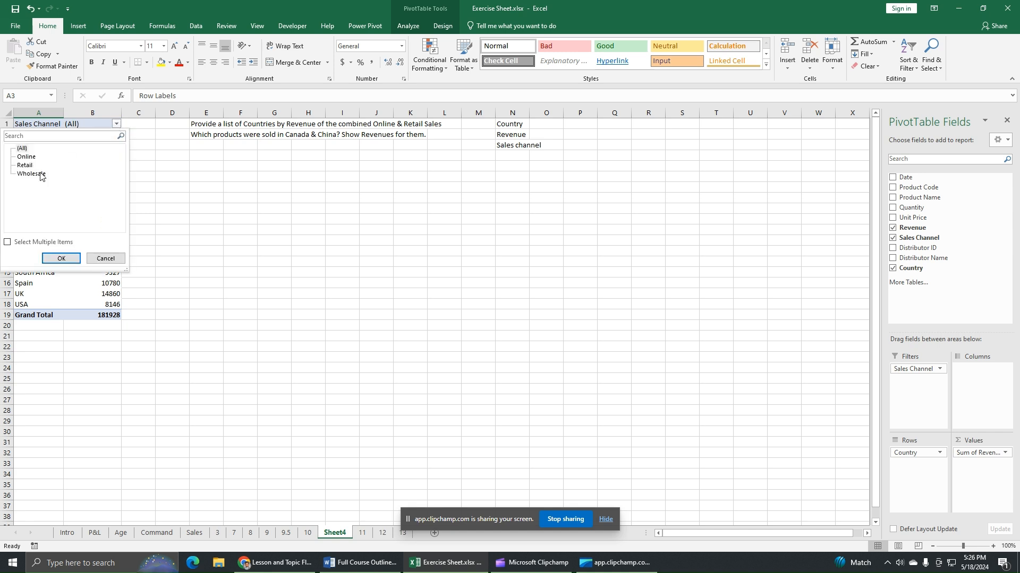
click(208, 225)
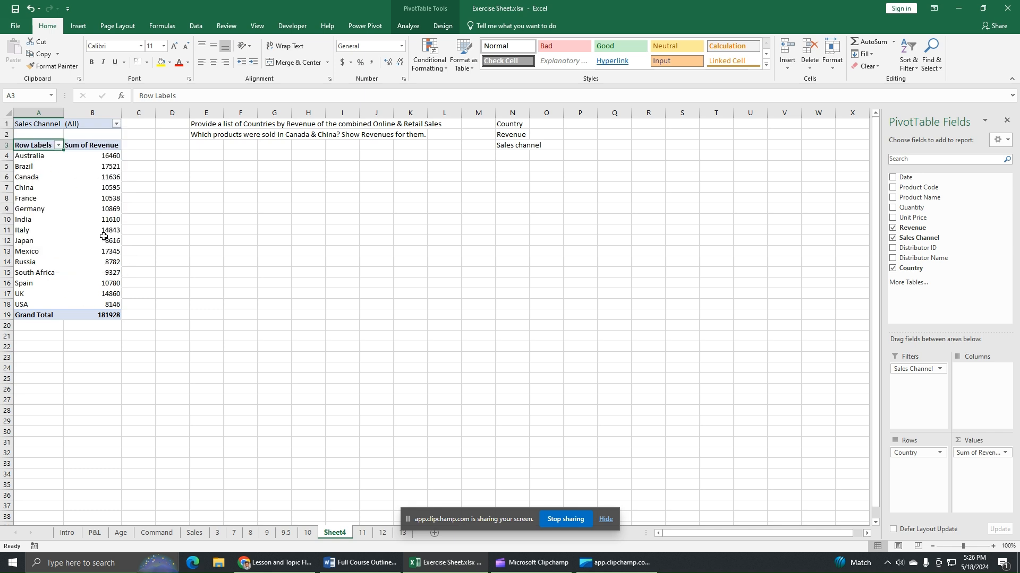
click(116, 124)
click(26, 156)
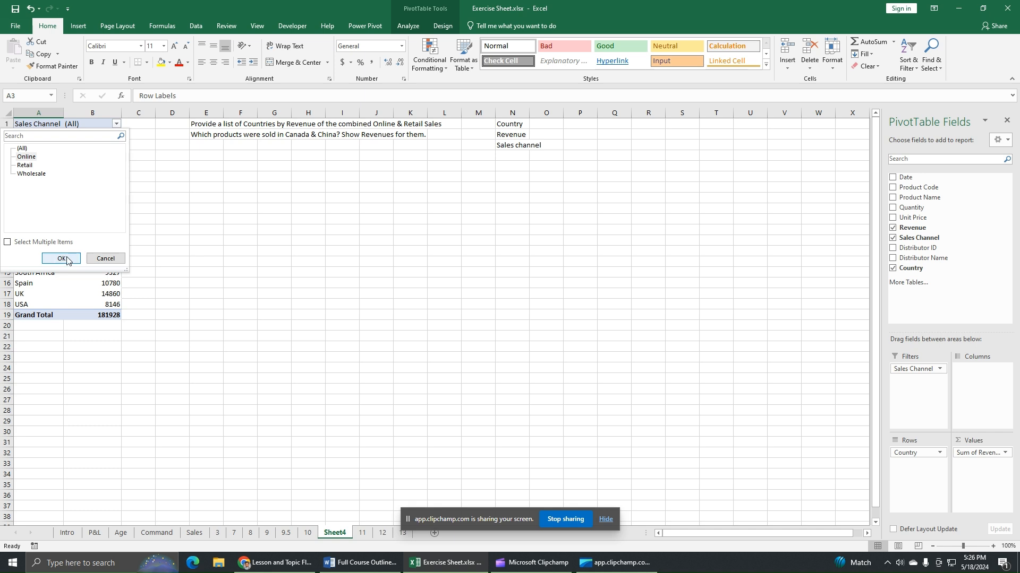
click(65, 259)
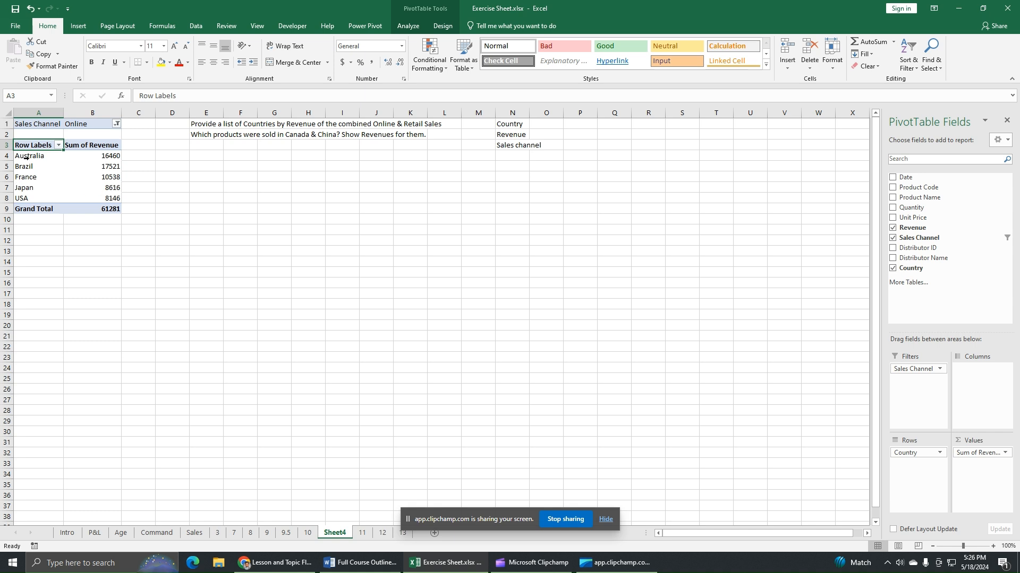
Switch the Sales Channel report filter to Wholesale
click(117, 124)
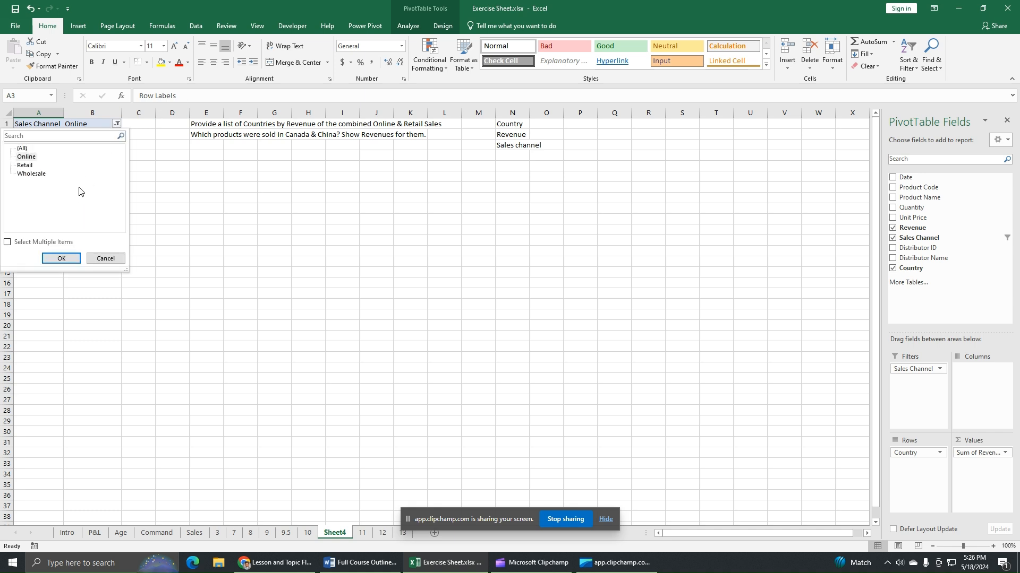
click(32, 173)
click(61, 258)
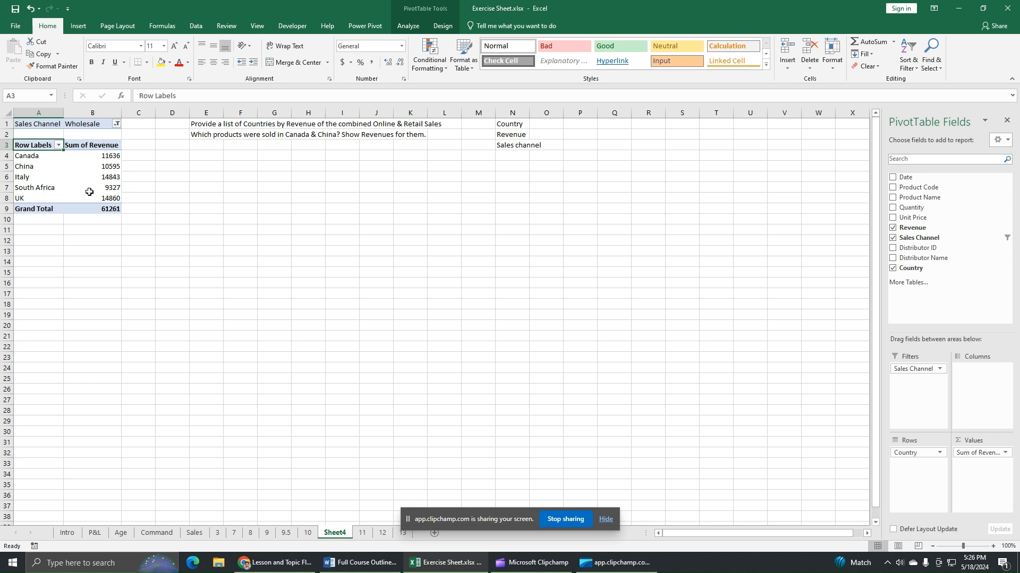
Allow multiple items in the Sales Channel report filter and include both Online and Wholesale
click(116, 124)
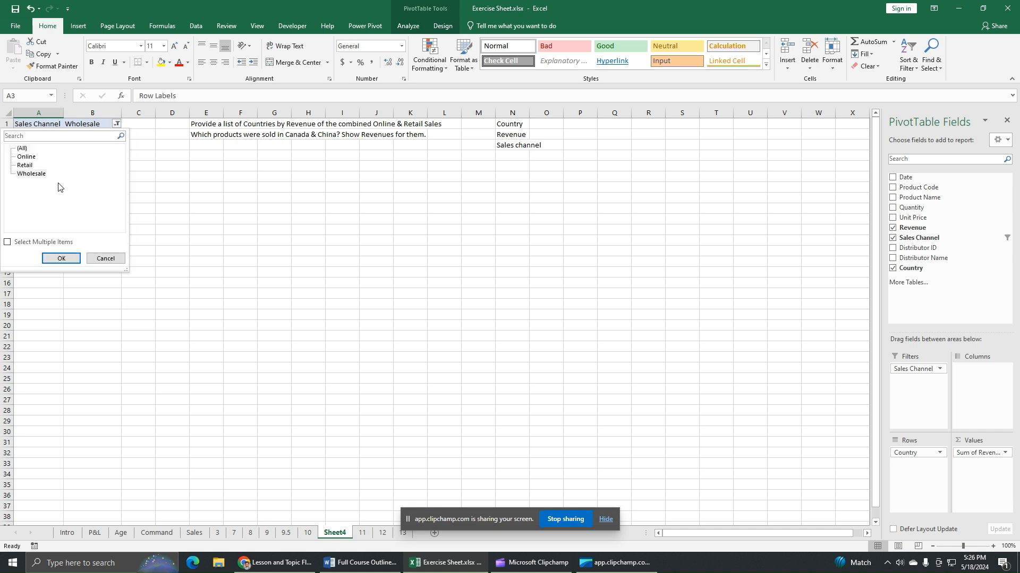
click(7, 244)
click(19, 156)
click(61, 258)
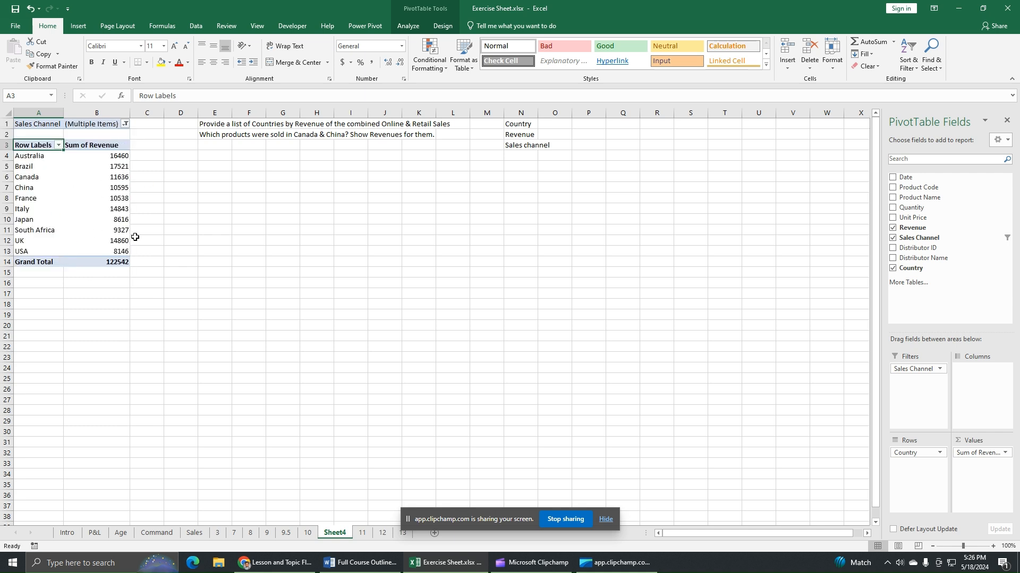
Reset the Sales Channel report filter to all items and remove the field from the PivotTable
mouse_move(125, 246)
click(126, 124)
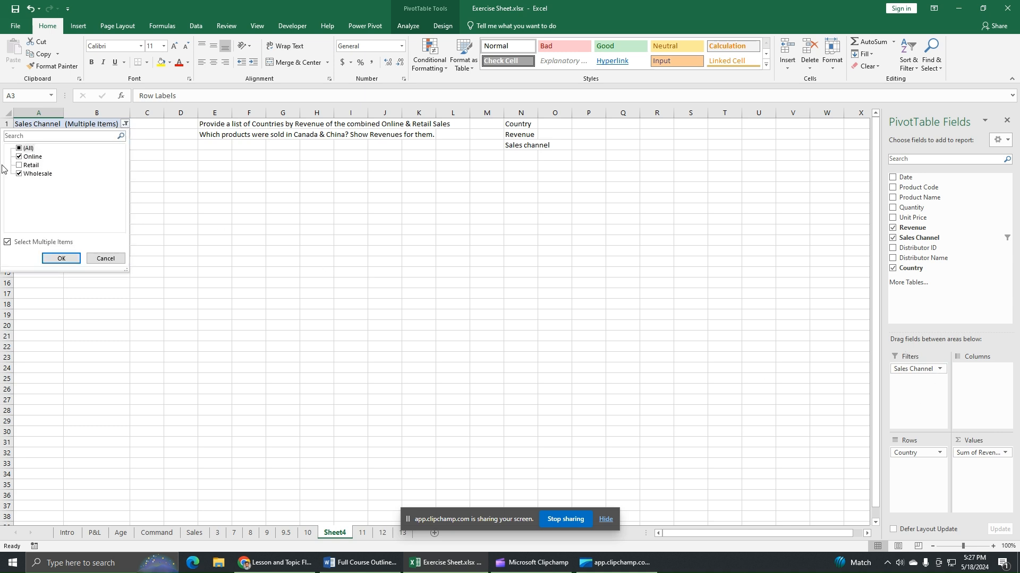
click(8, 242)
click(61, 259)
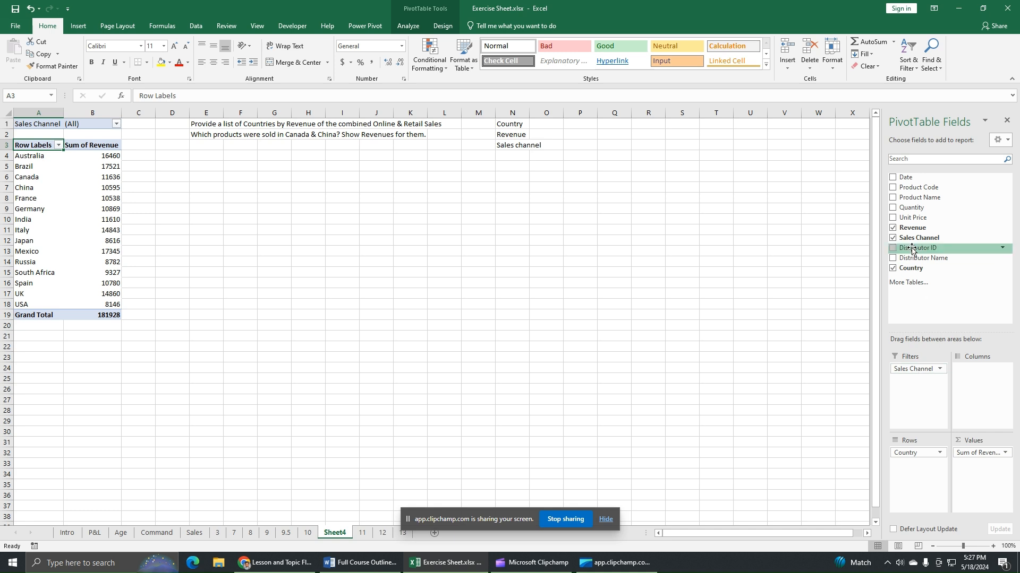
click(892, 239)
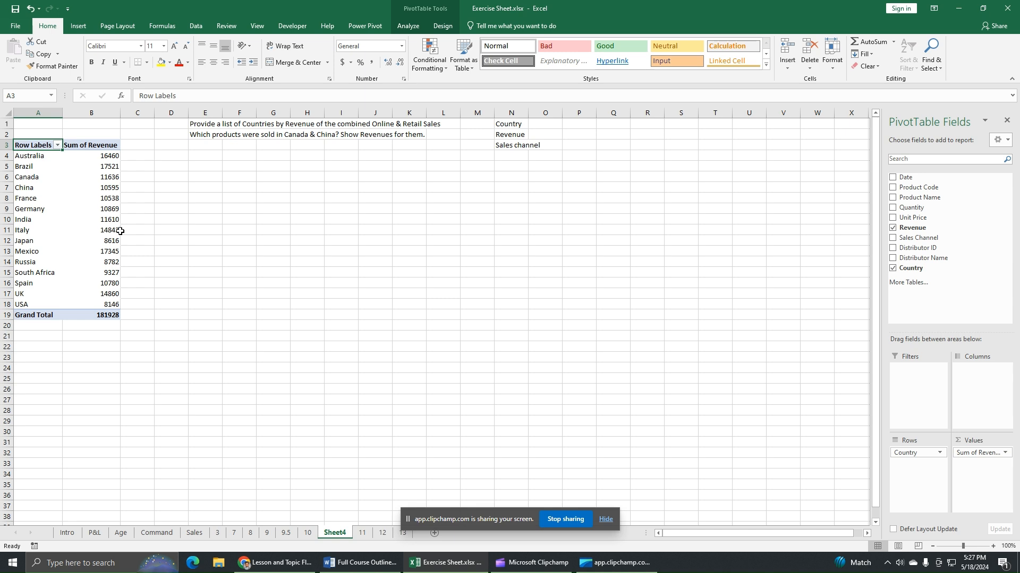
click(408, 27)
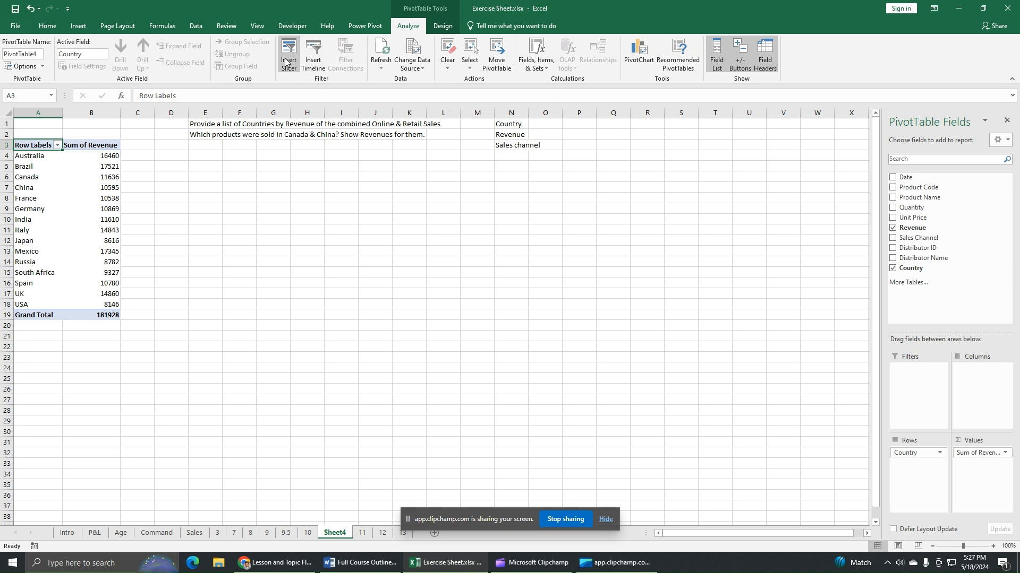
click(84, 27)
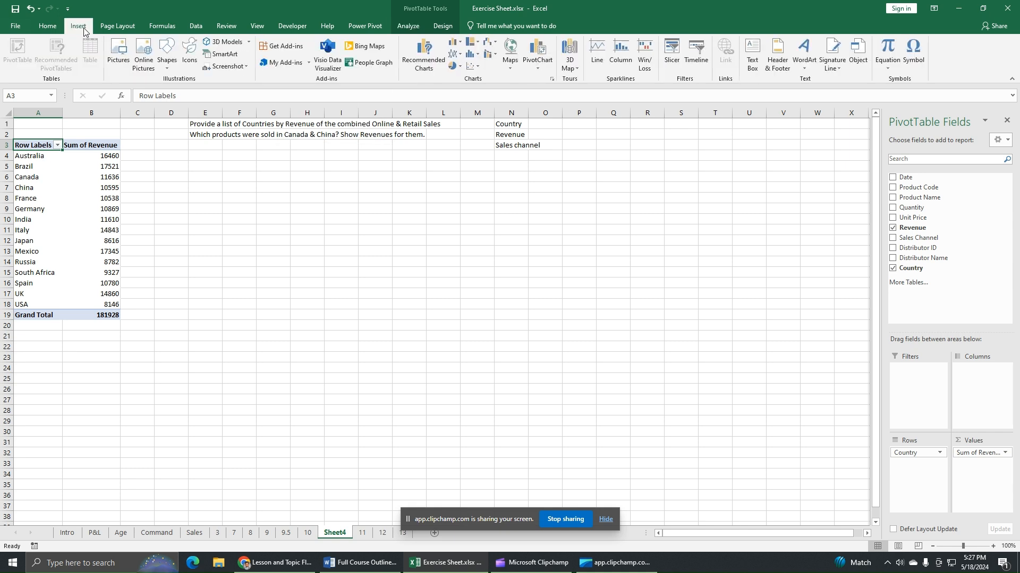
click(672, 66)
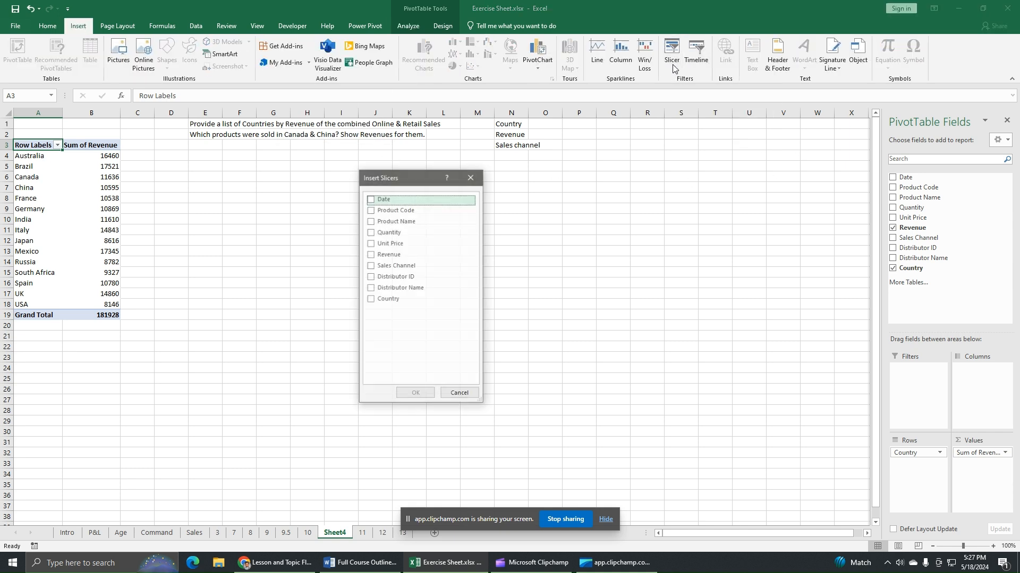
click(475, 175)
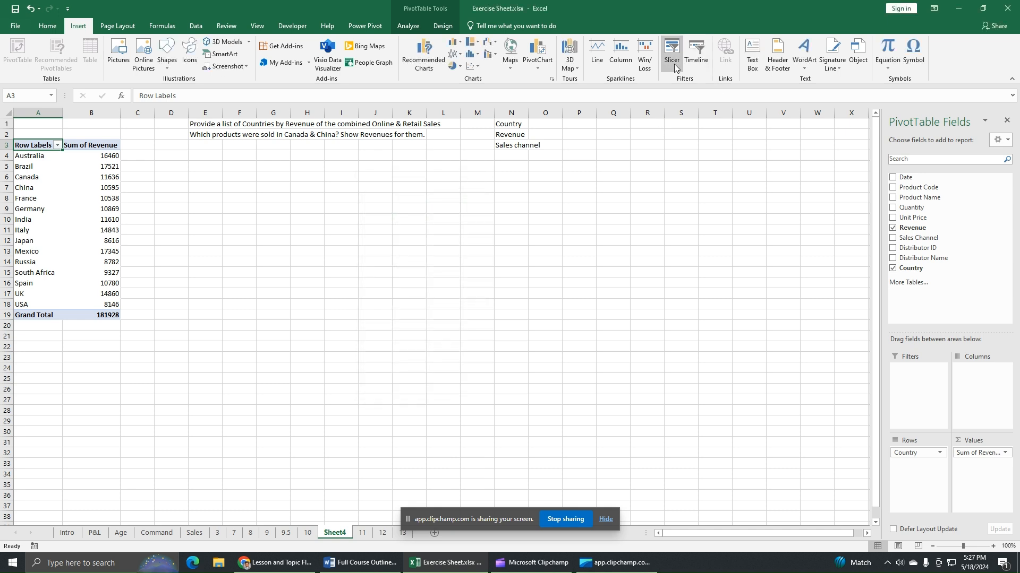
Insert a Sales Channel slicer for the PivotTable and shorten it to about 1.57" high
click(407, 27)
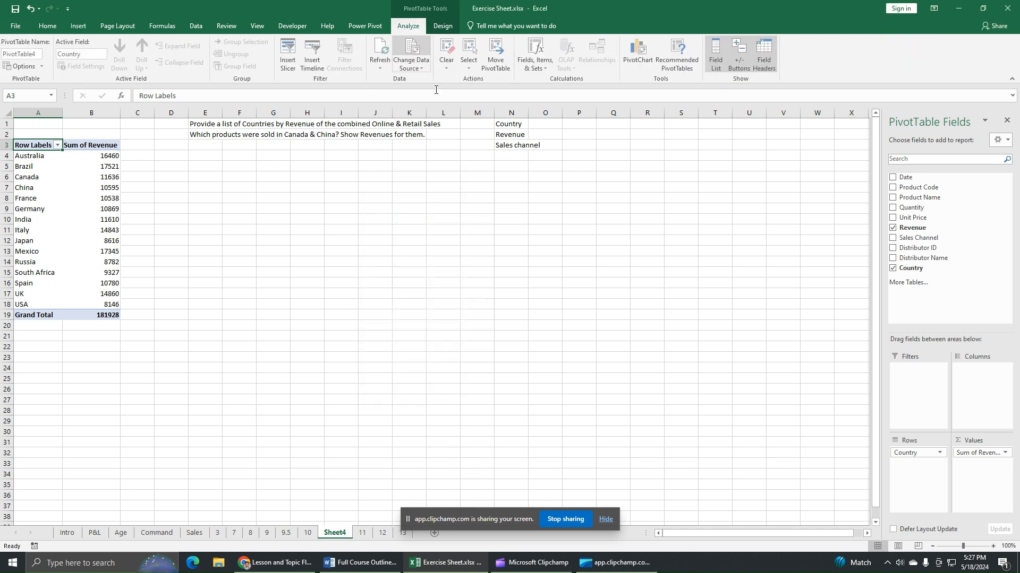
click(287, 66)
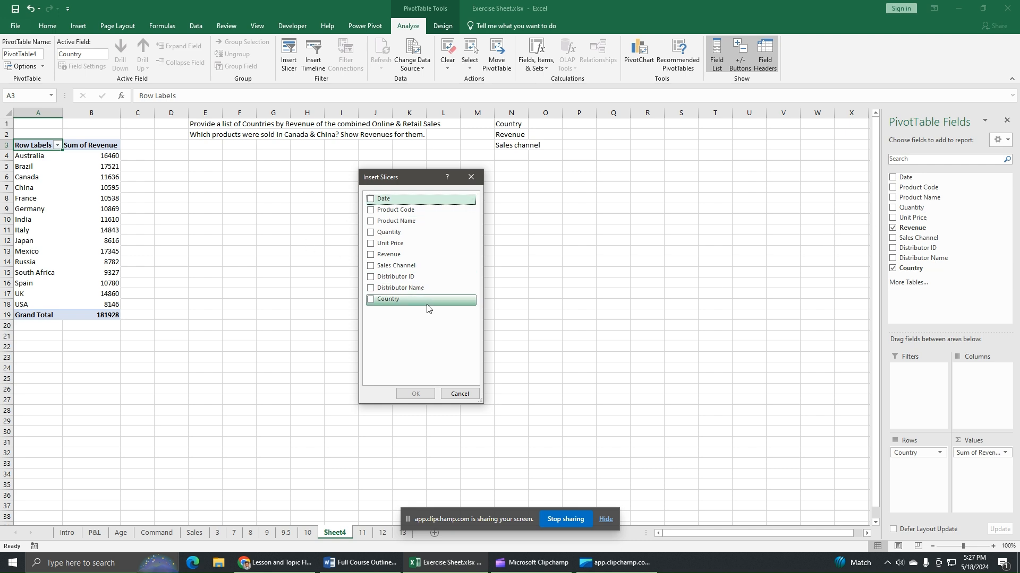
click(370, 267)
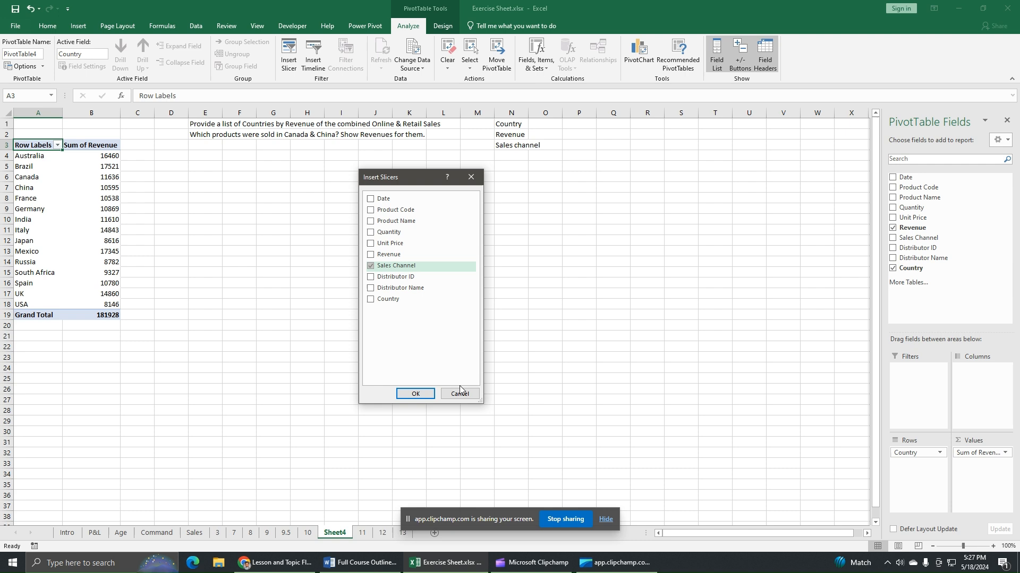
click(424, 398)
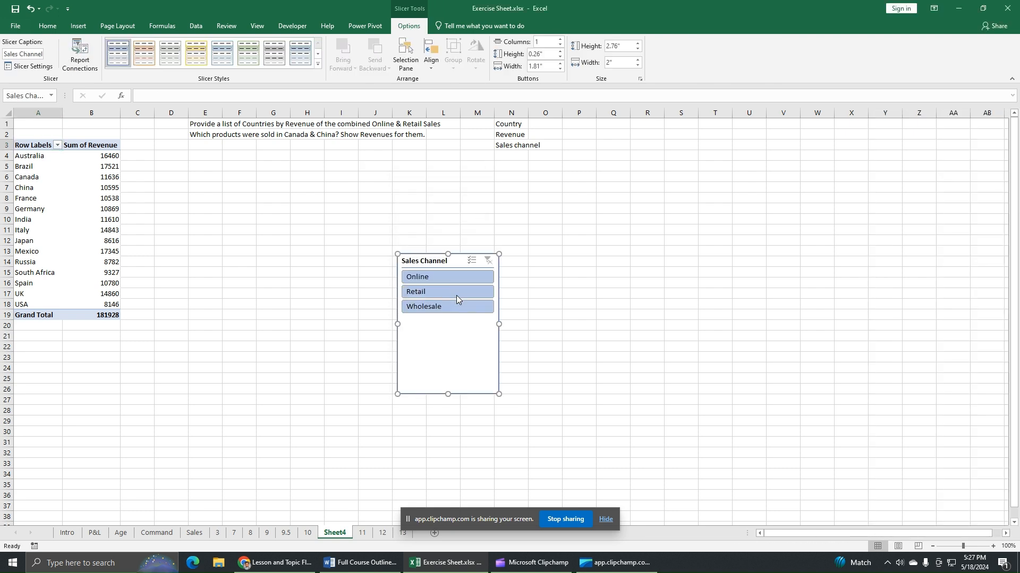
drag(445, 330, 446, 324)
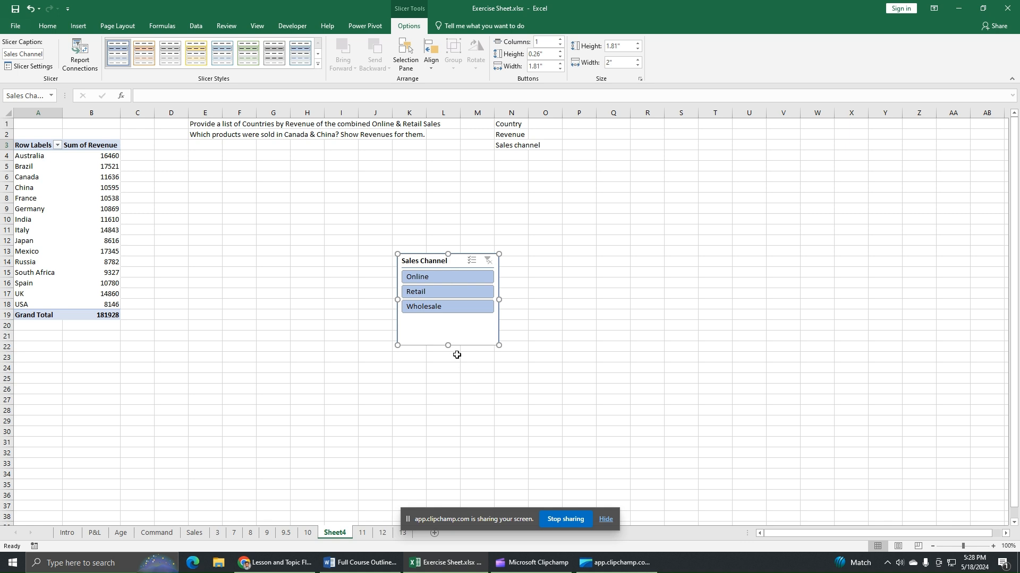
mouse_move(447, 346)
mouse_down()
mouse_move(450, 369)
mouse_move(446, 334)
mouse_up()
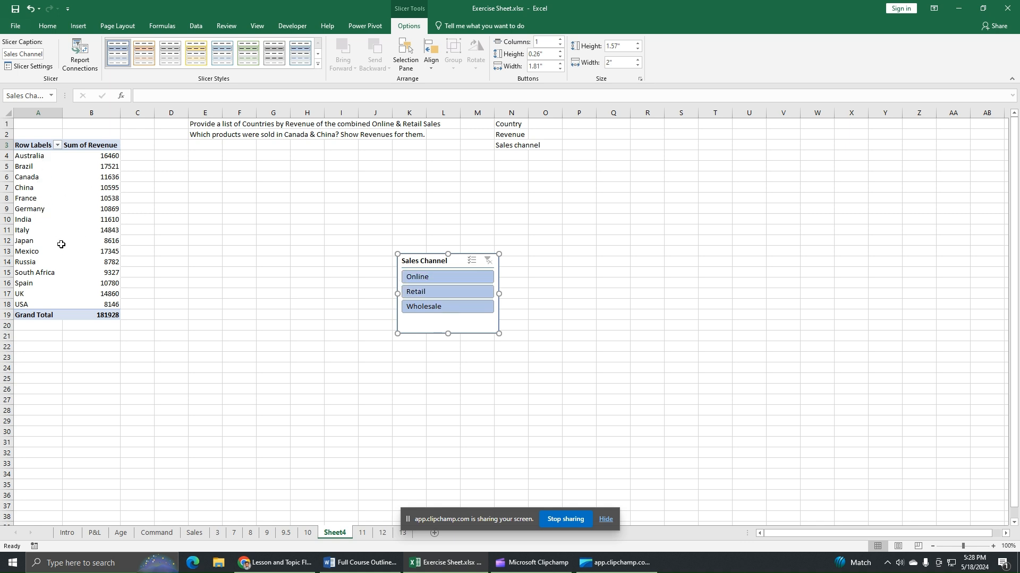
Filter the PivotTable with the Sales Channel slicer to Online only, followed by Wholesale only
click(424, 276)
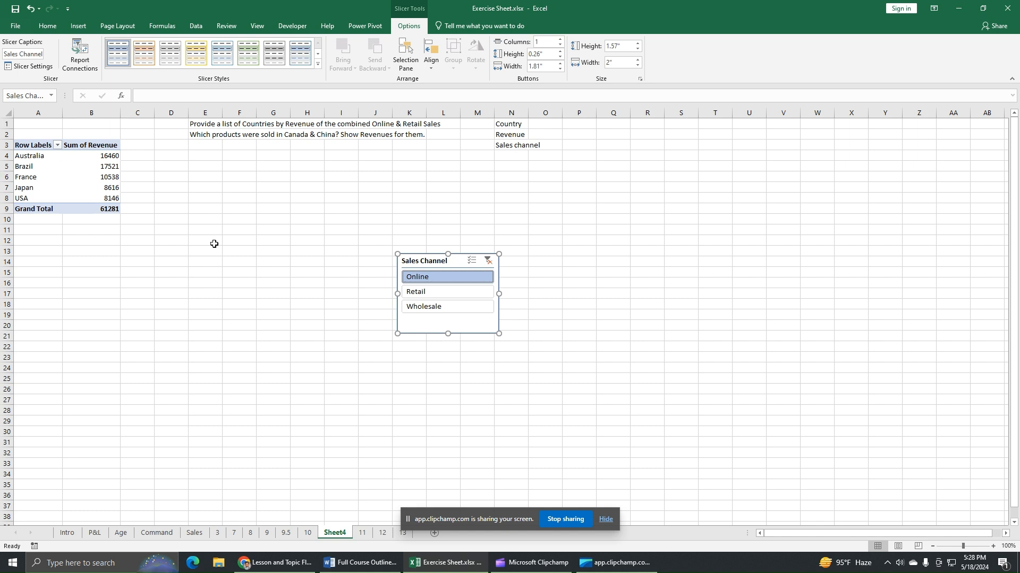
click(423, 308)
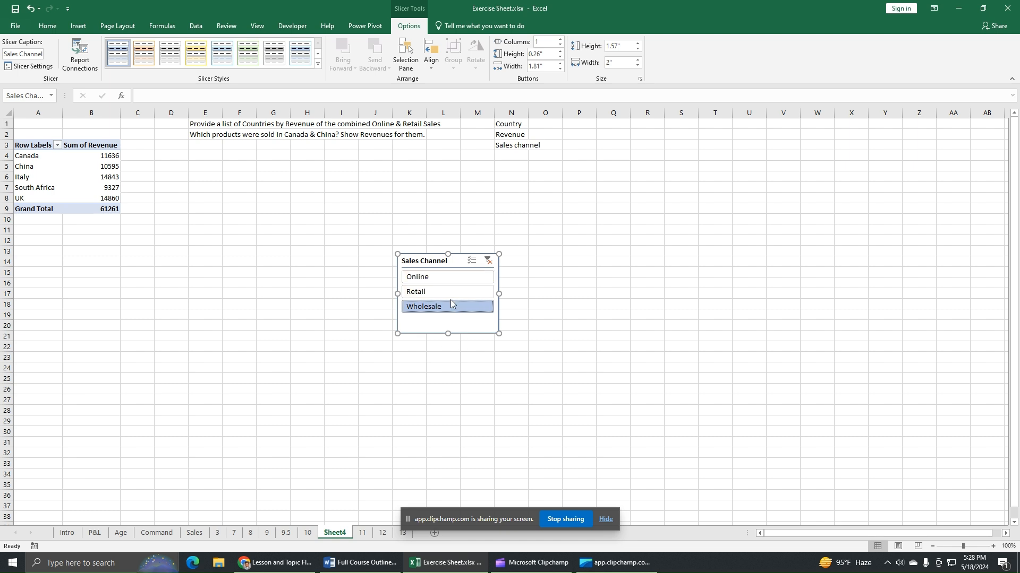
Show Online and Retail together through the Sales Channel slicer, and clear the slicer's filter after viewing the country revenues
click(428, 278)
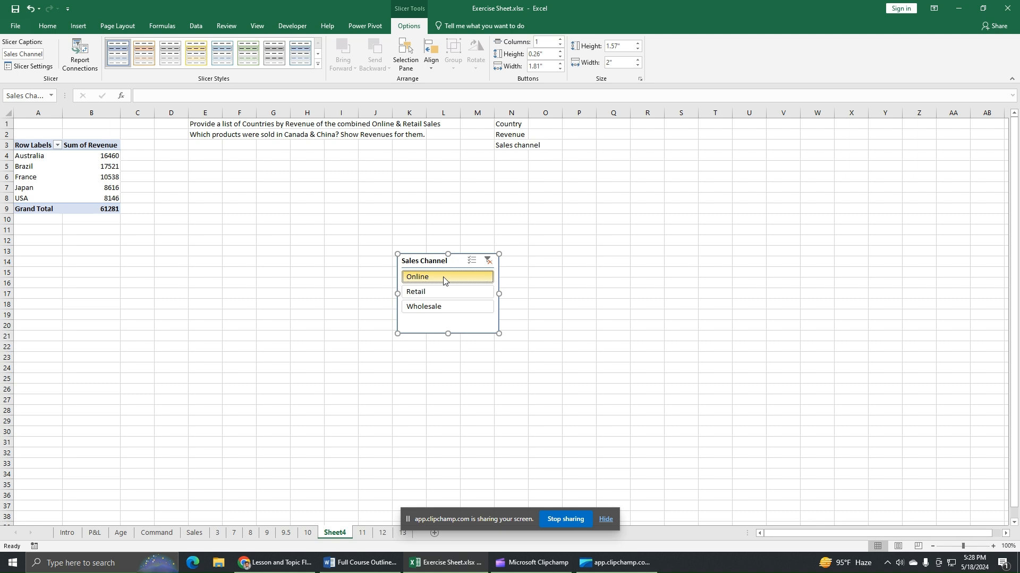
ctrl+click(443, 291)
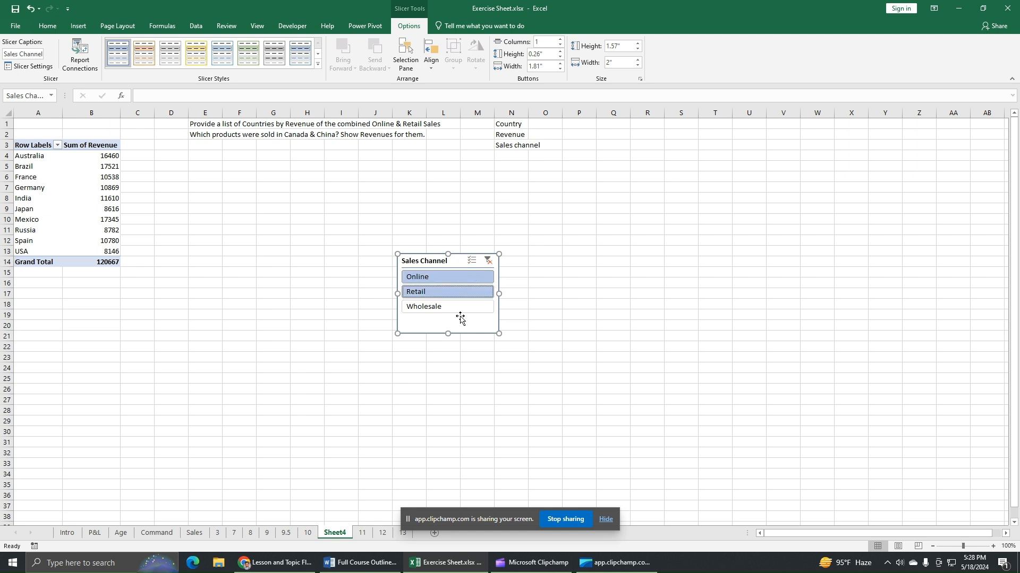
click(488, 261)
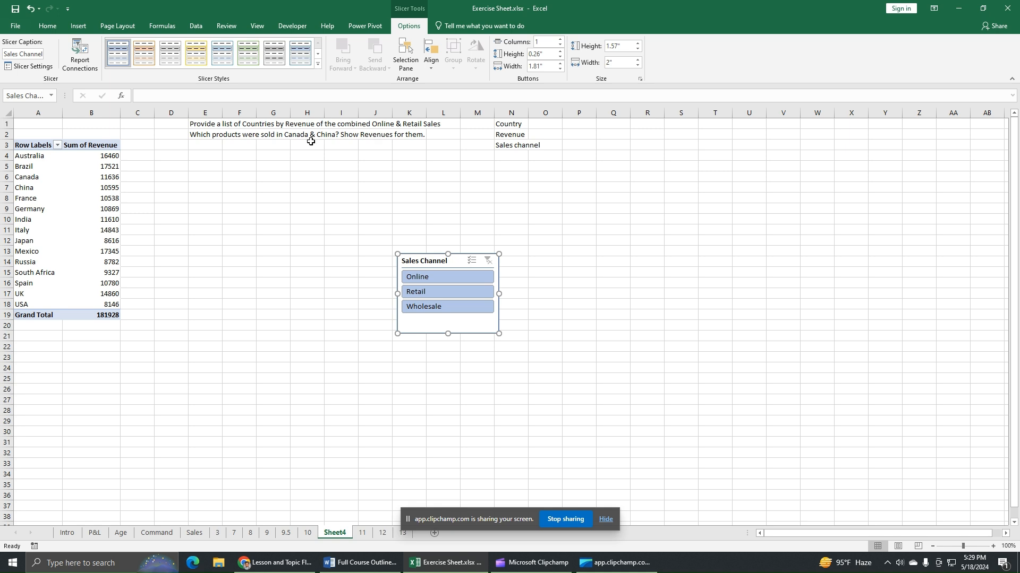
Replace the field notes in N1:N3 with Product Name, Country and Revenue for the Canada and China question
click(527, 124)
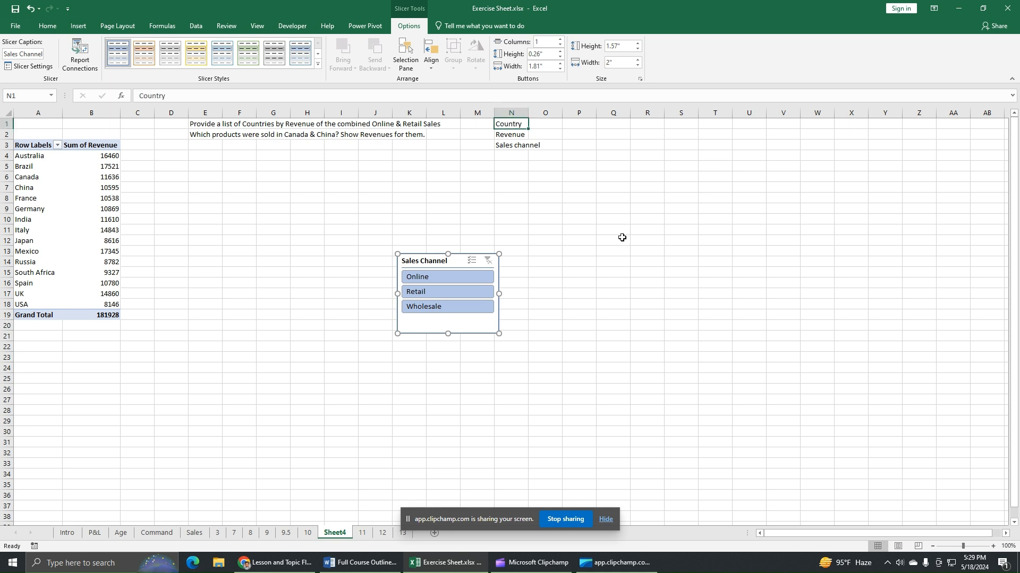
text(Prod)
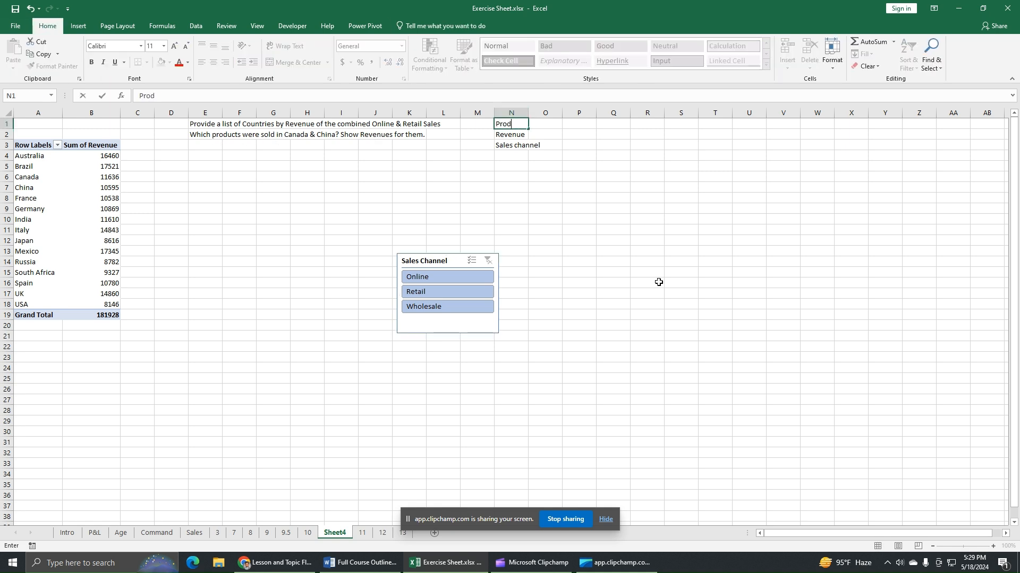
text(uct Name)
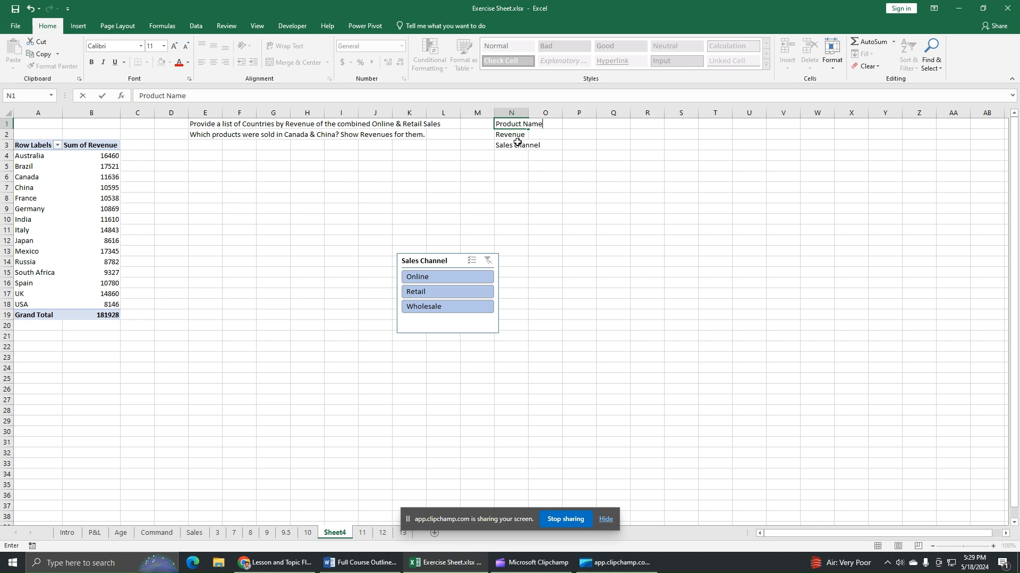
key(Return)
text(C)
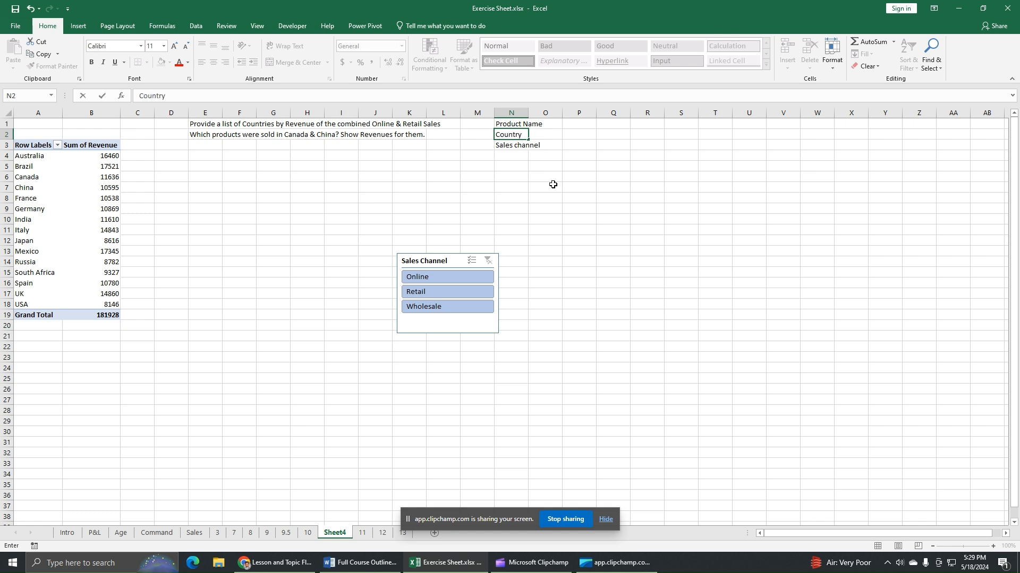
text(ountry)
key(Return)
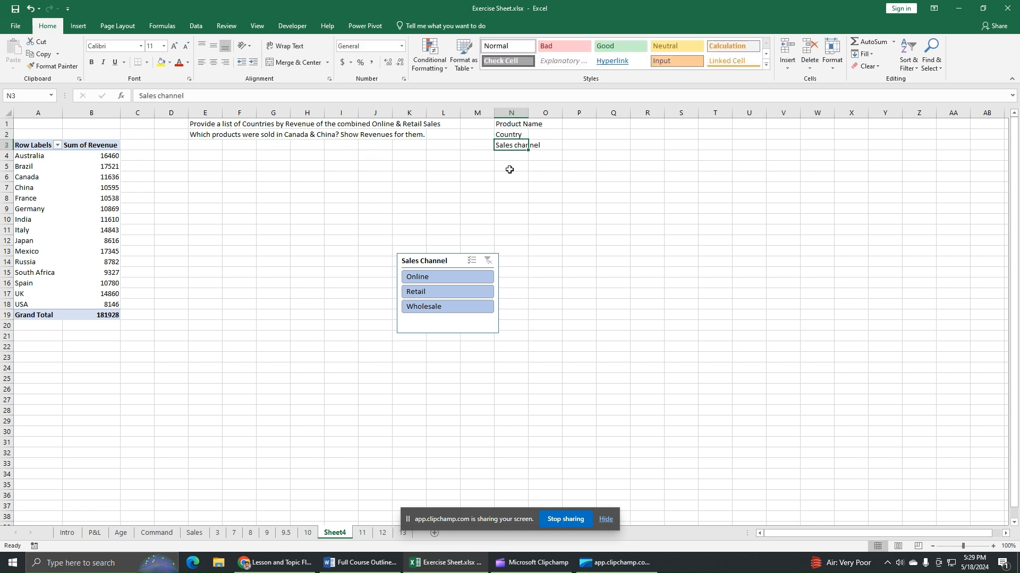
text(Revenue)
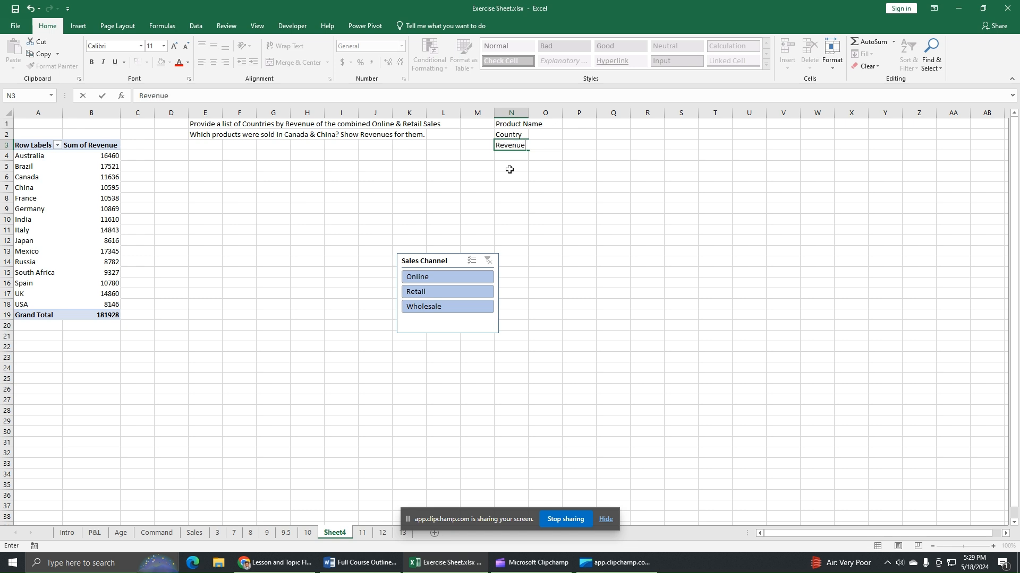
key(Return)
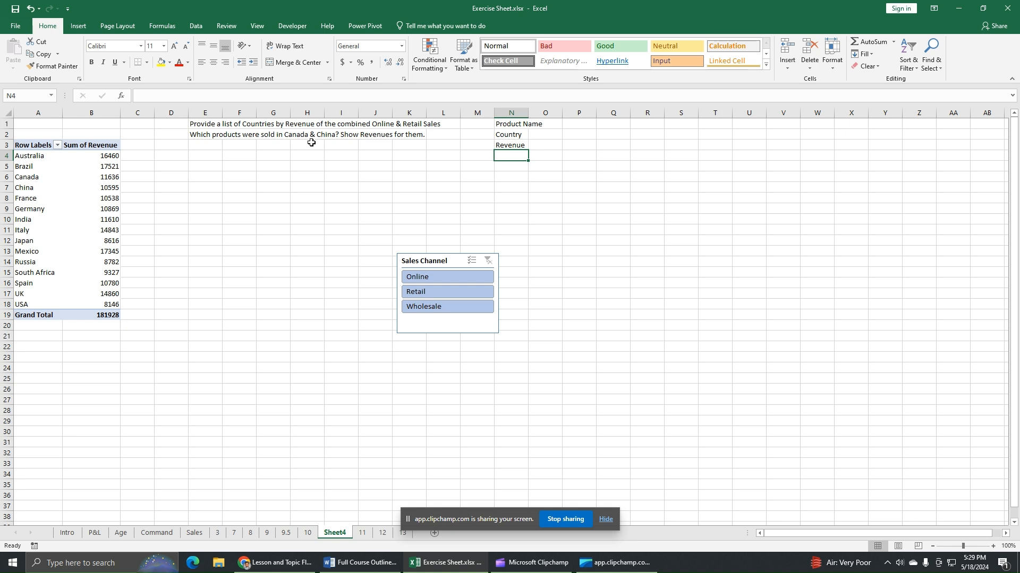
click(521, 137)
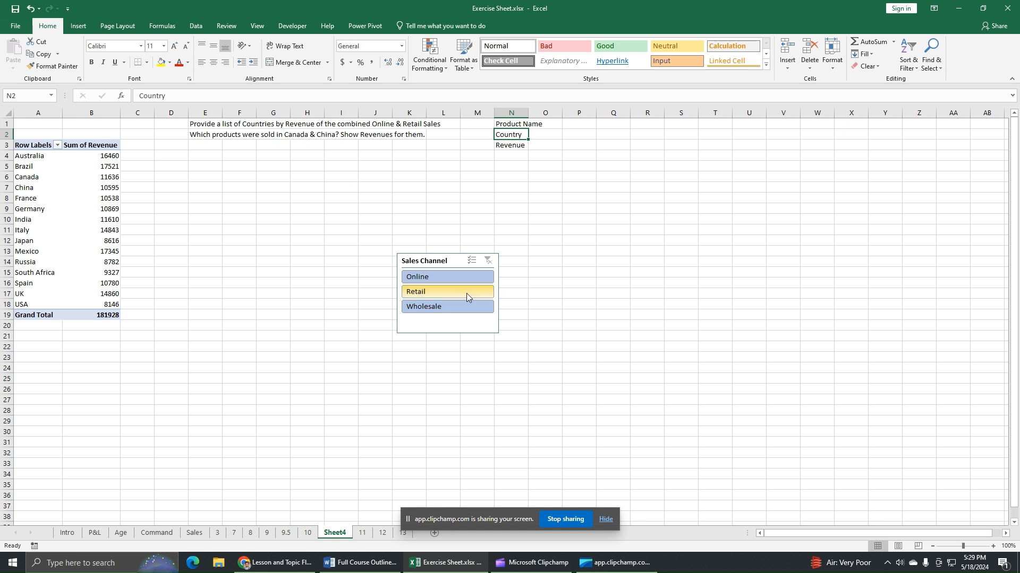
Remove Country and Revenue from the PivotTable and delete the Sales Channel slicer
click(69, 261)
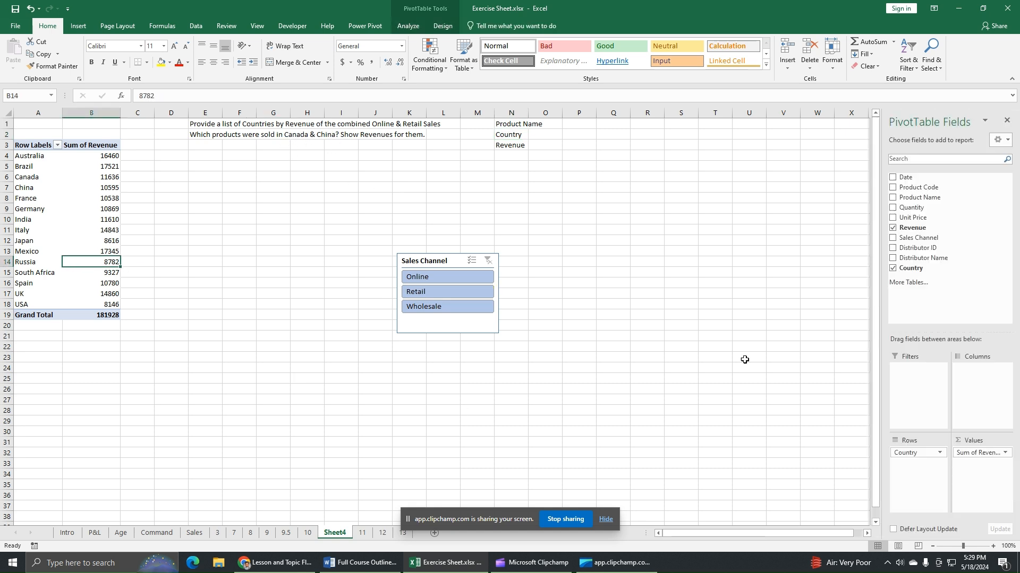
click(893, 268)
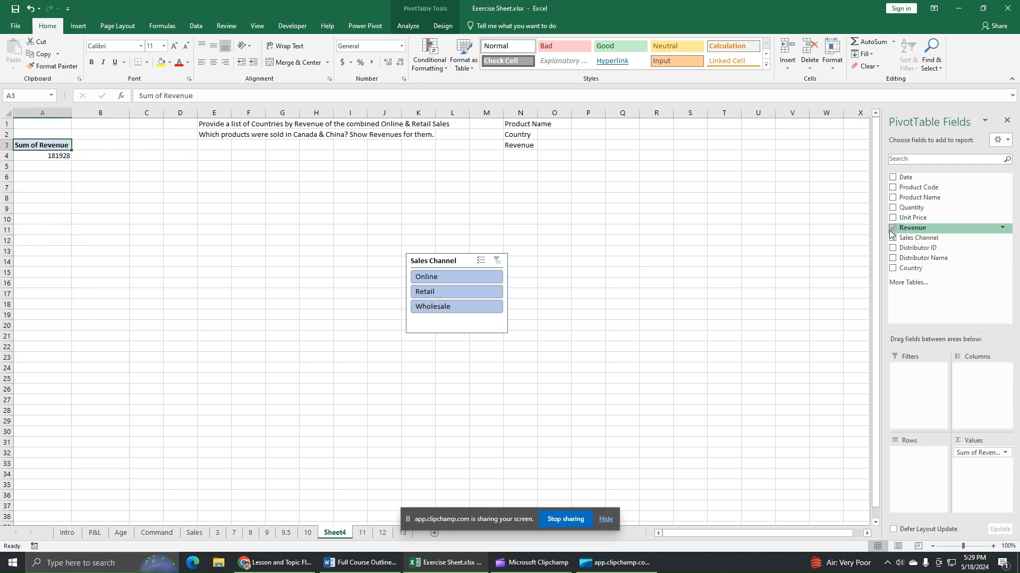
click(893, 228)
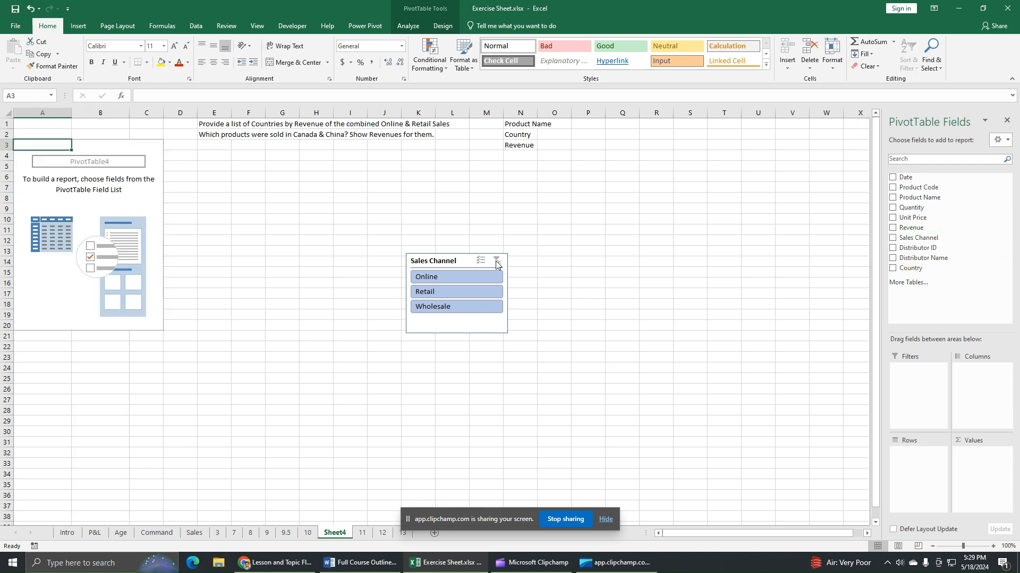
click(493, 329)
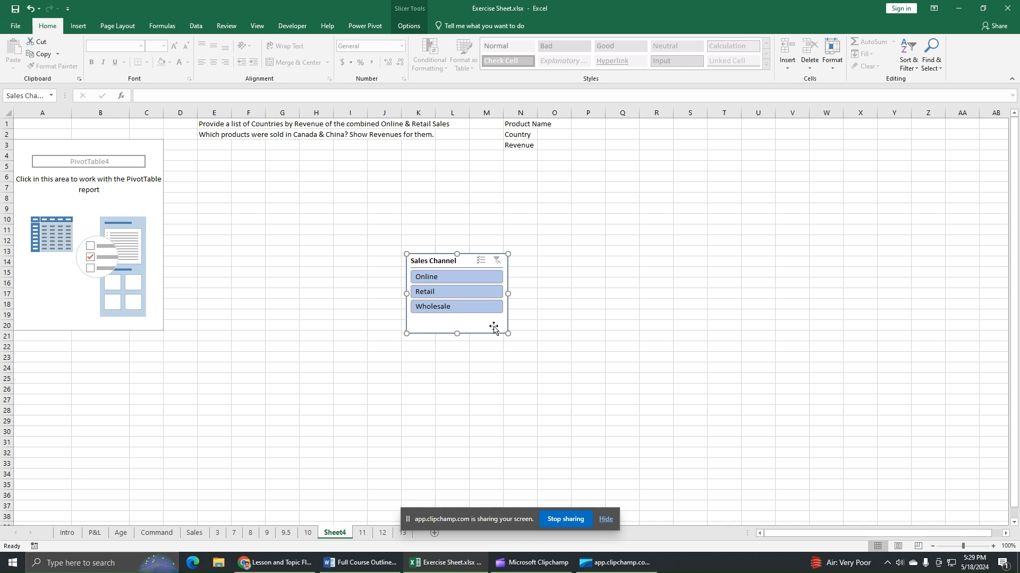
key(Escape)
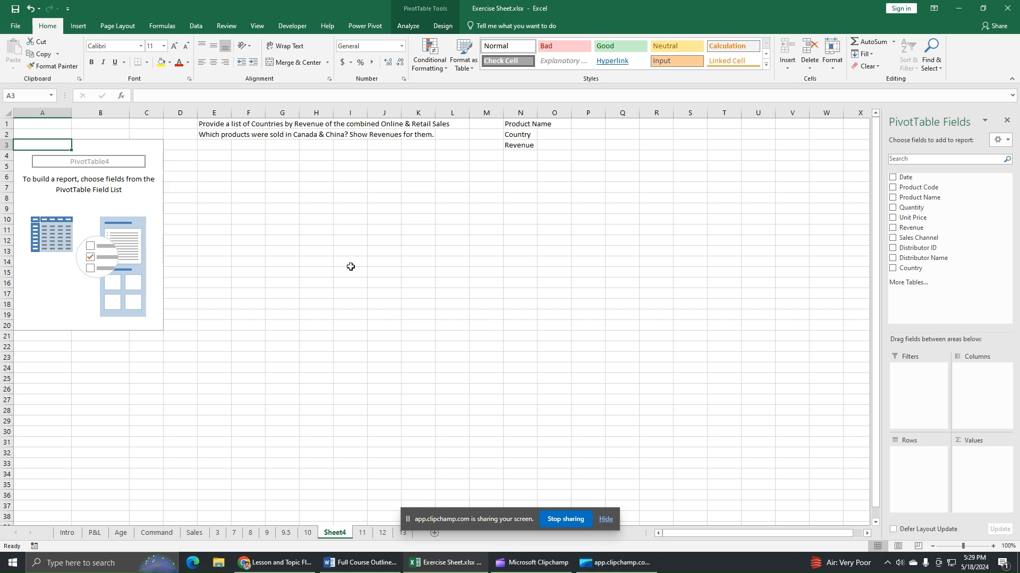
Build the PivotTable with Product Name as rows, the sum of Revenue as values and Country as the report filter
click(74, 313)
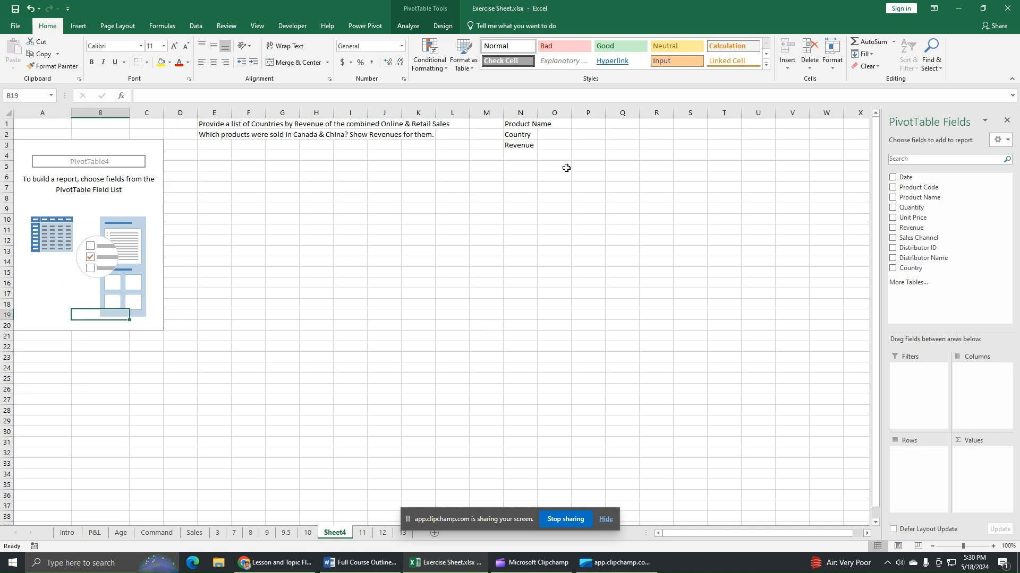
click(892, 199)
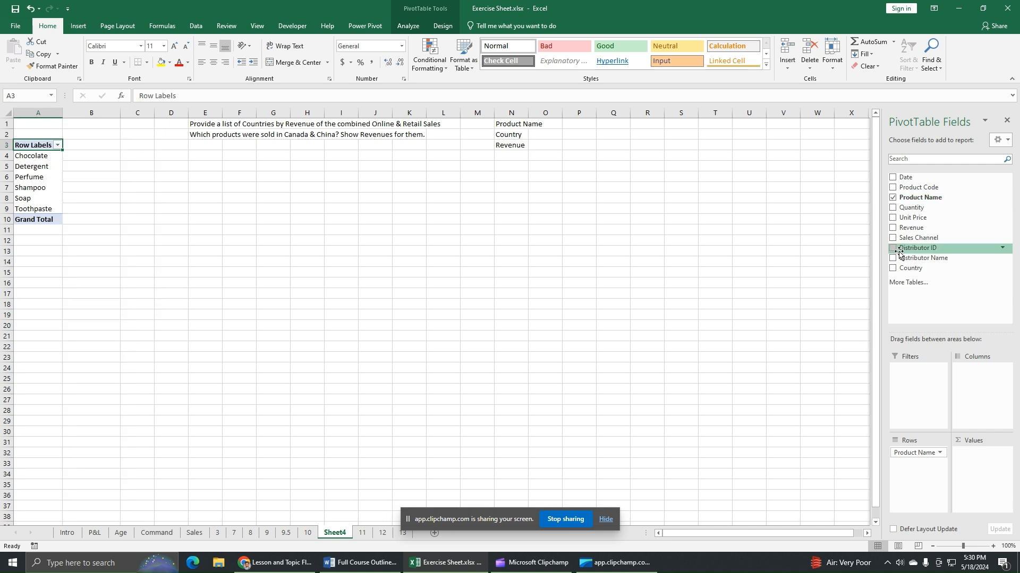
click(892, 228)
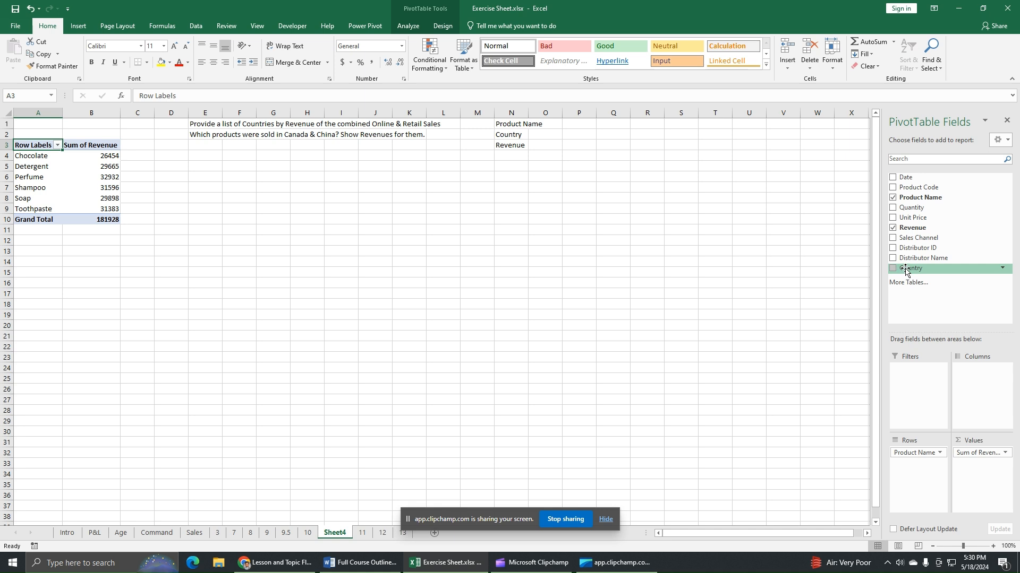
drag(909, 269, 910, 377)
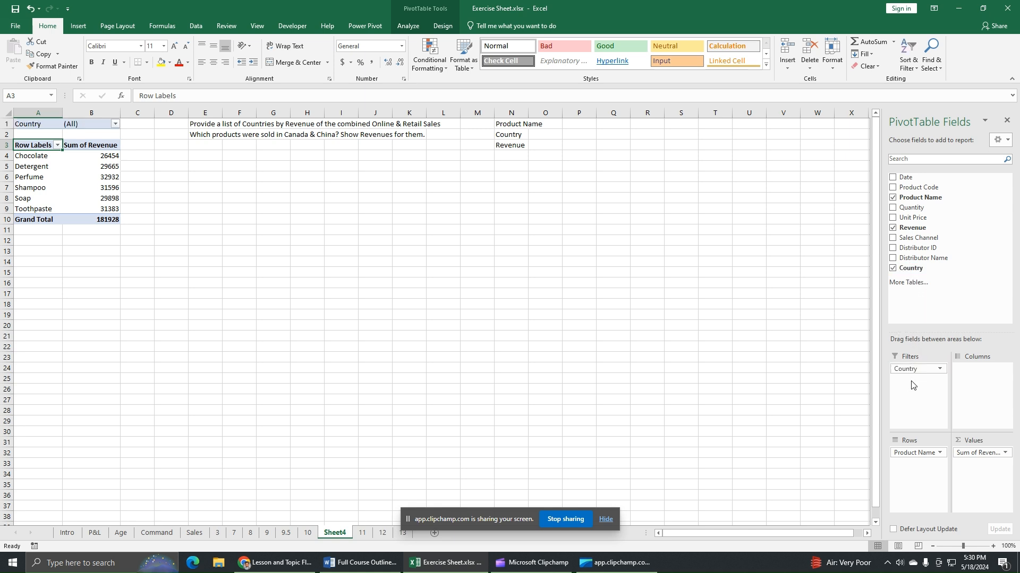
Allow multiple items in the Country report filter and include only Canada and China
click(115, 124)
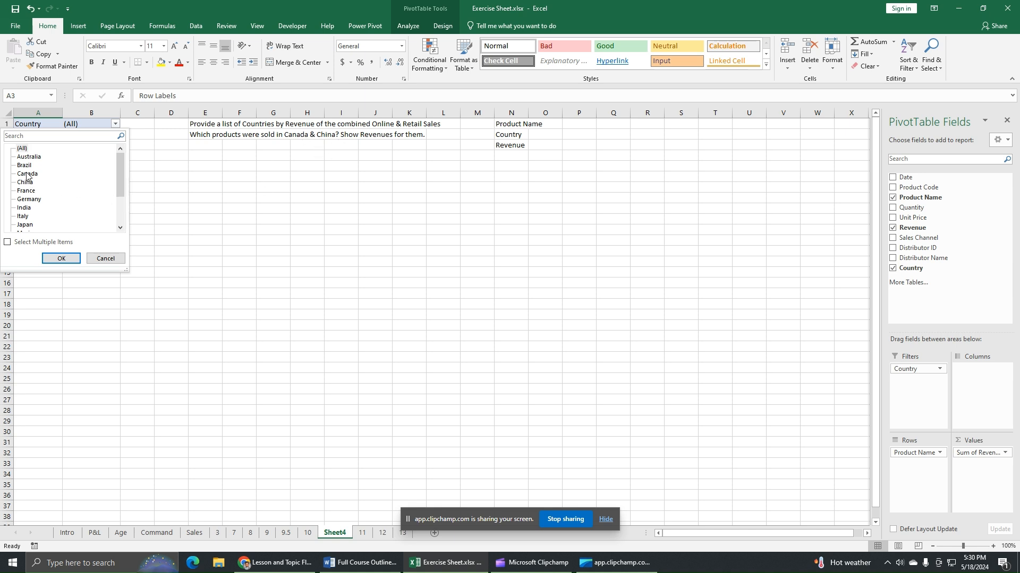
click(27, 175)
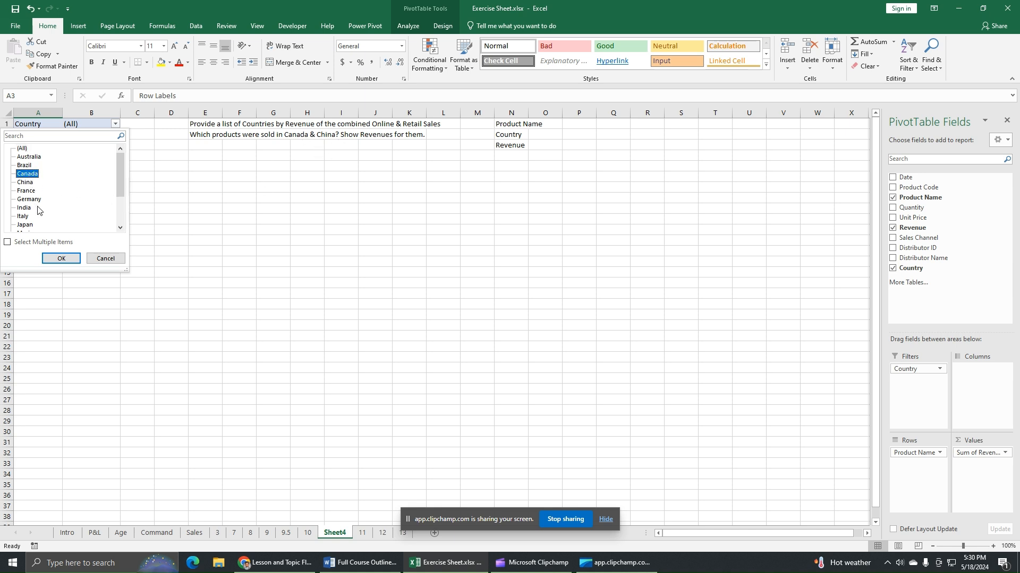
click(7, 242)
click(19, 183)
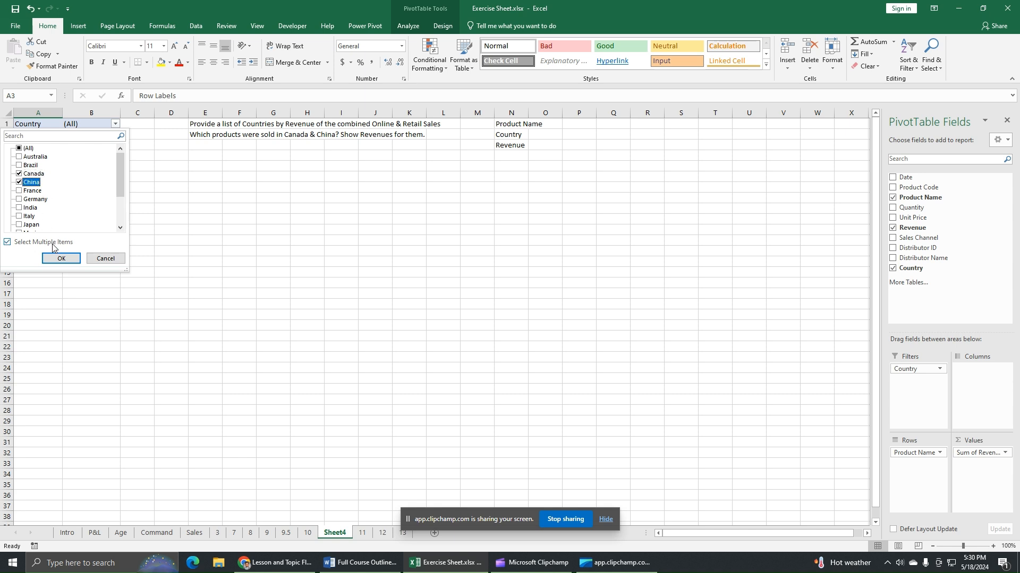
click(61, 259)
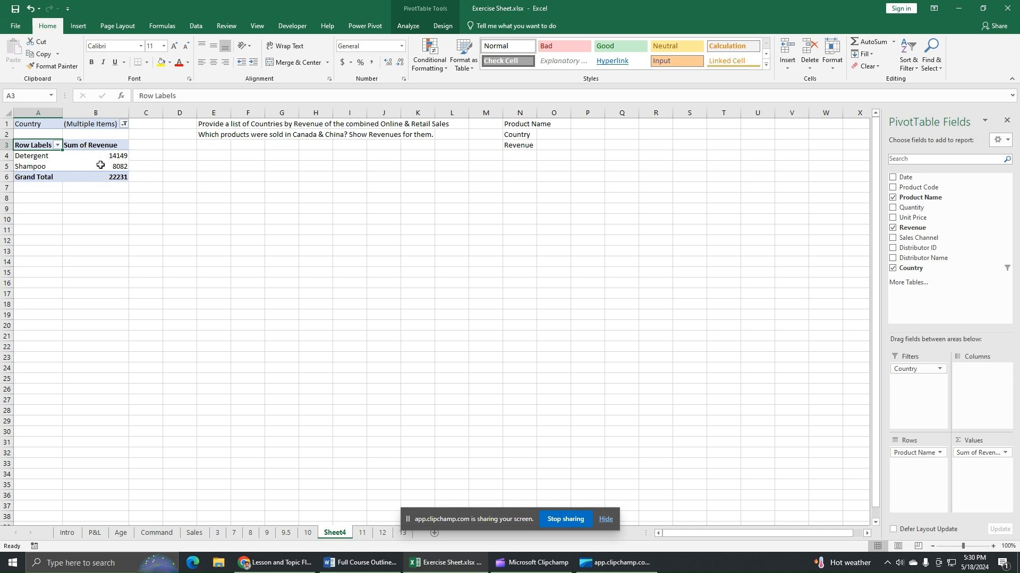
mouse_move(100, 164)
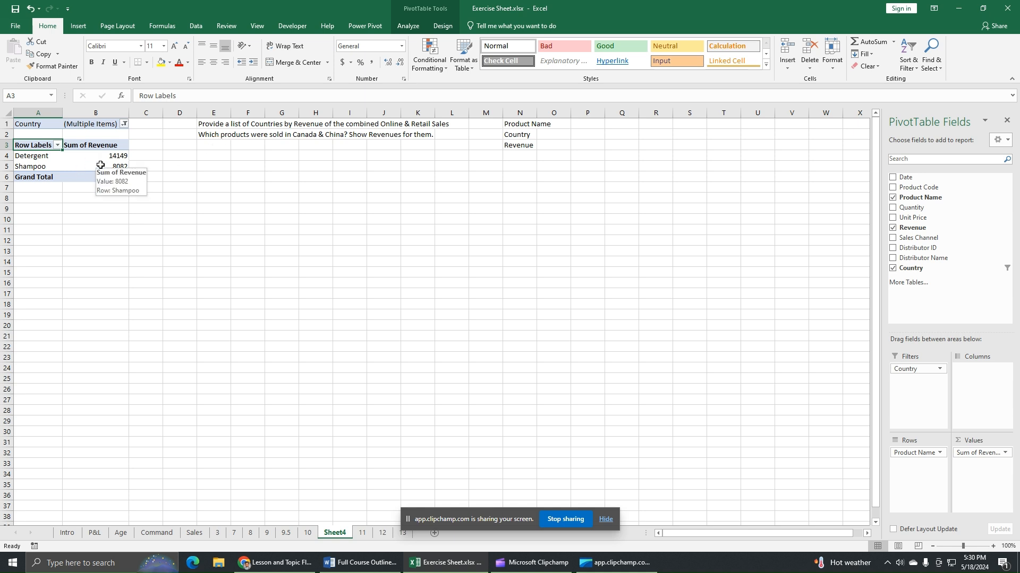
Turn off multiple-item selection in the Country report filter and reset it to all countries
click(124, 126)
click(14, 246)
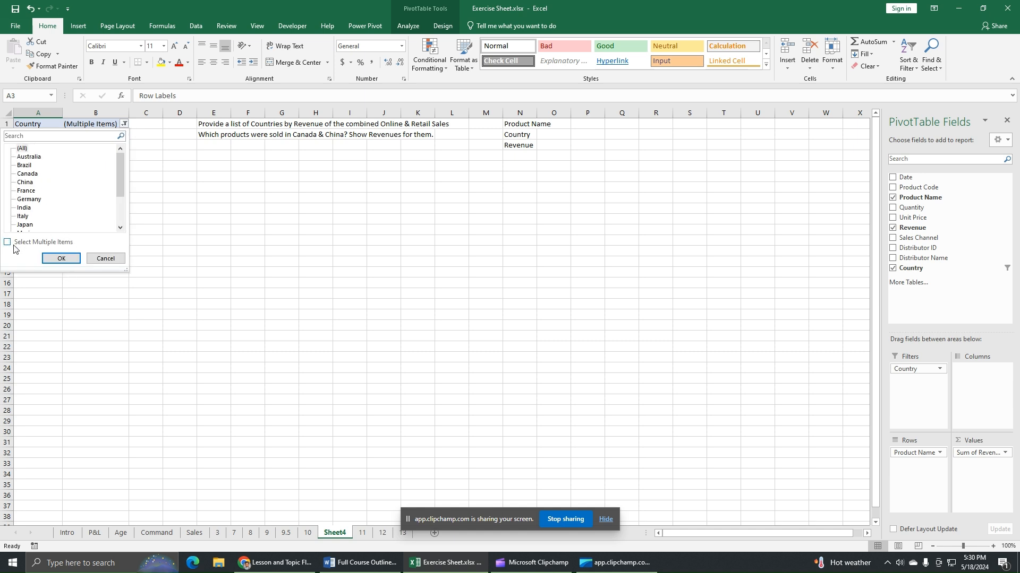
click(69, 259)
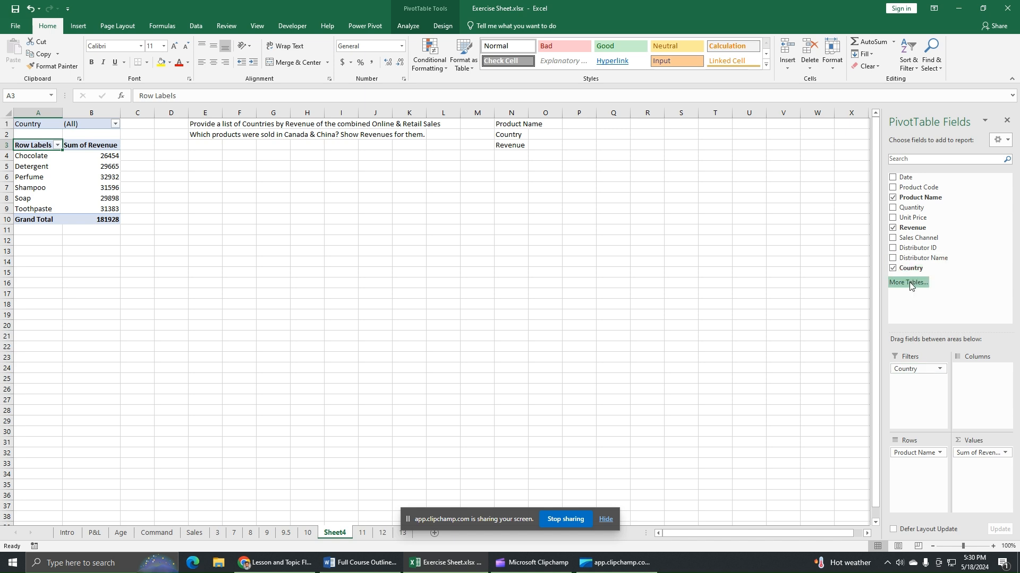
Remove the Country report filter from the PivotTable and insert a slicer for the Country field instead
click(892, 268)
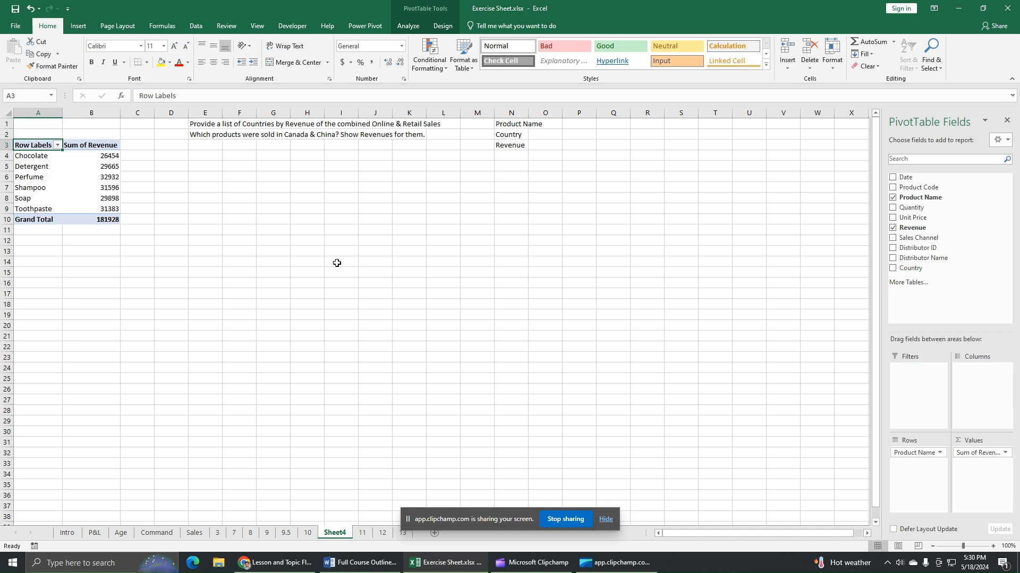
click(408, 25)
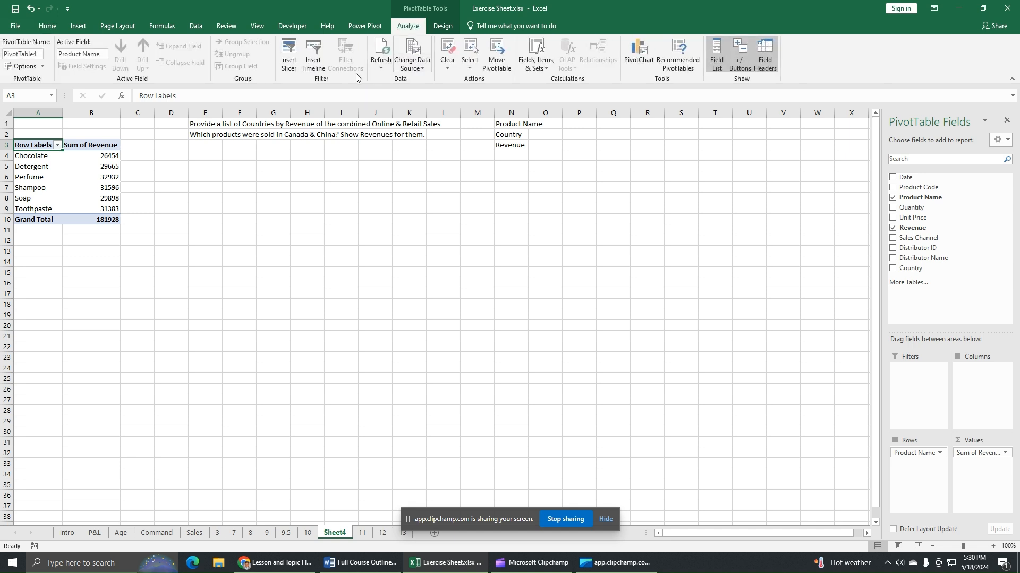
click(289, 54)
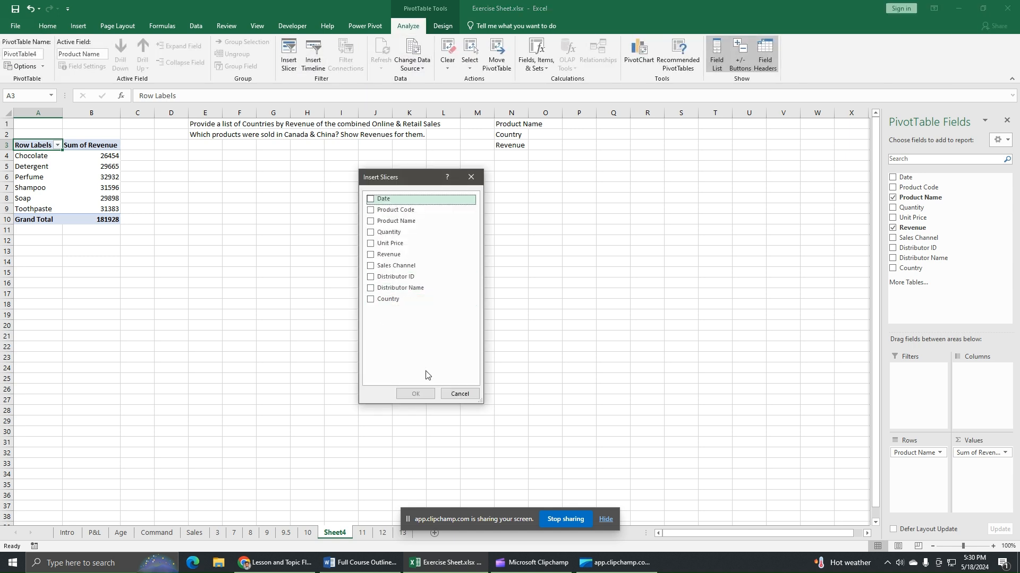
click(370, 299)
click(415, 394)
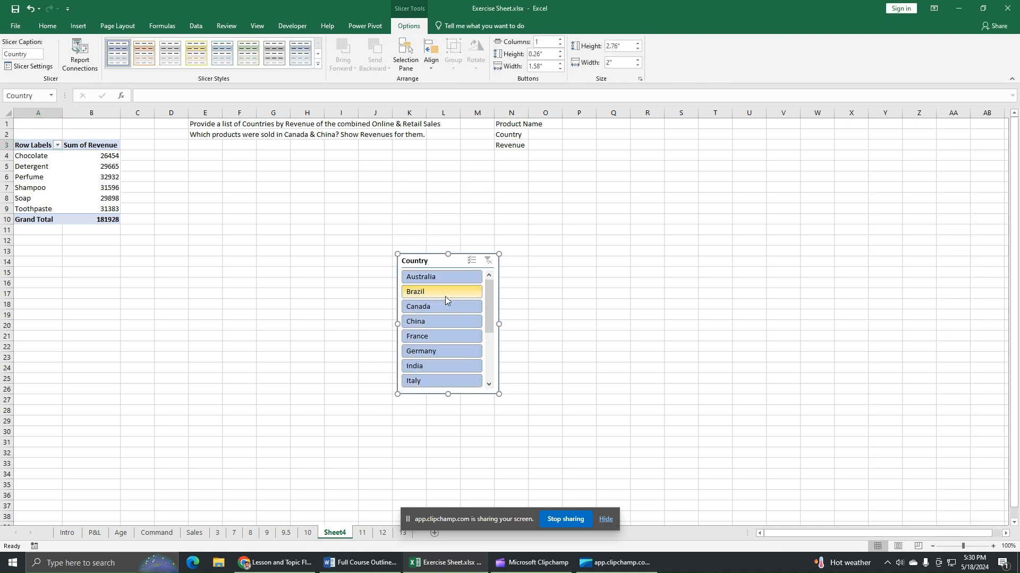
Filter the PivotTable with the Country slicer so that both Canada and China are selected
mouse_move(491, 321)
mouse_down()
mouse_move(491, 372)
mouse_move(487, 311)
mouse_up()
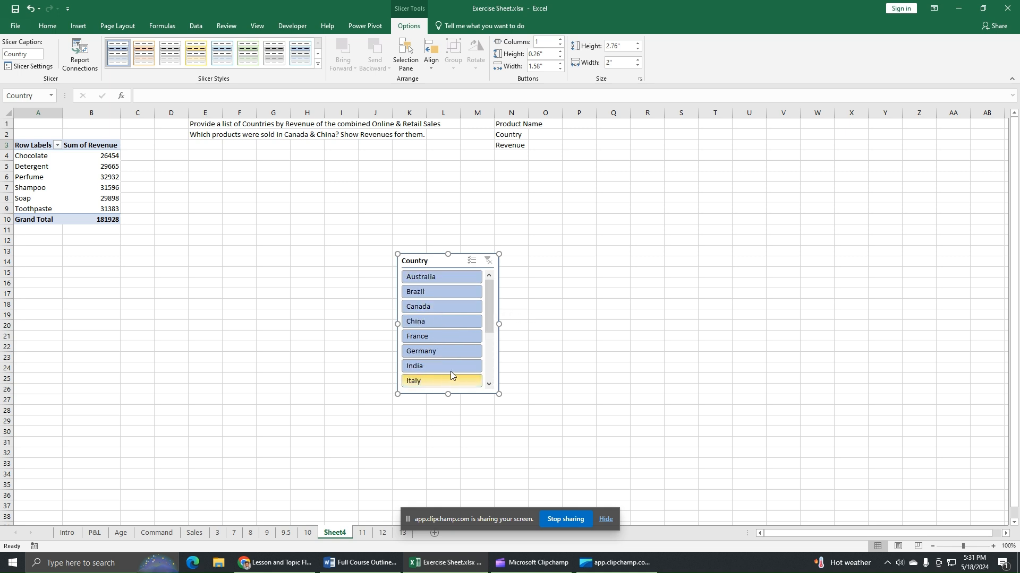
click(429, 311)
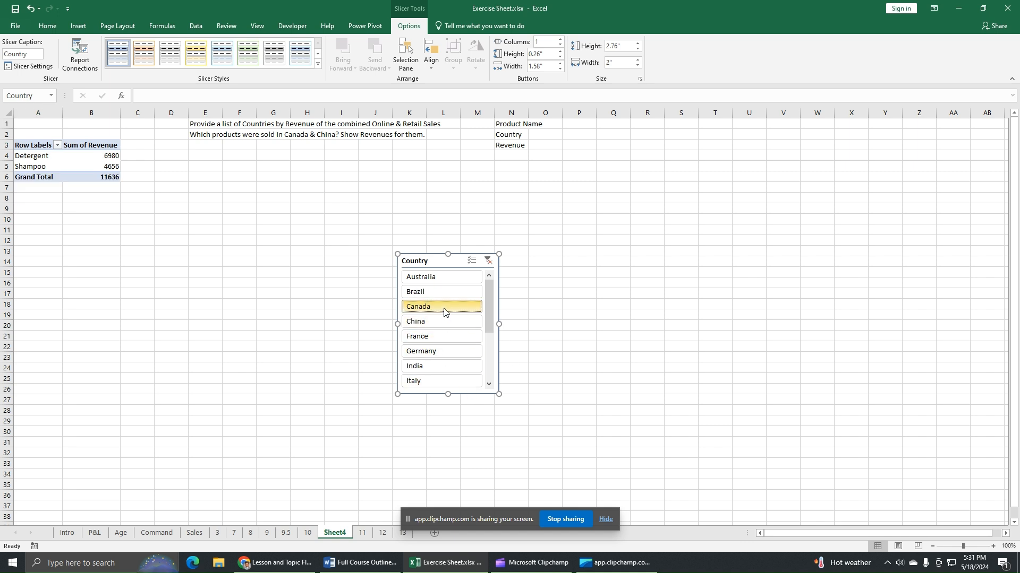
click(434, 321)
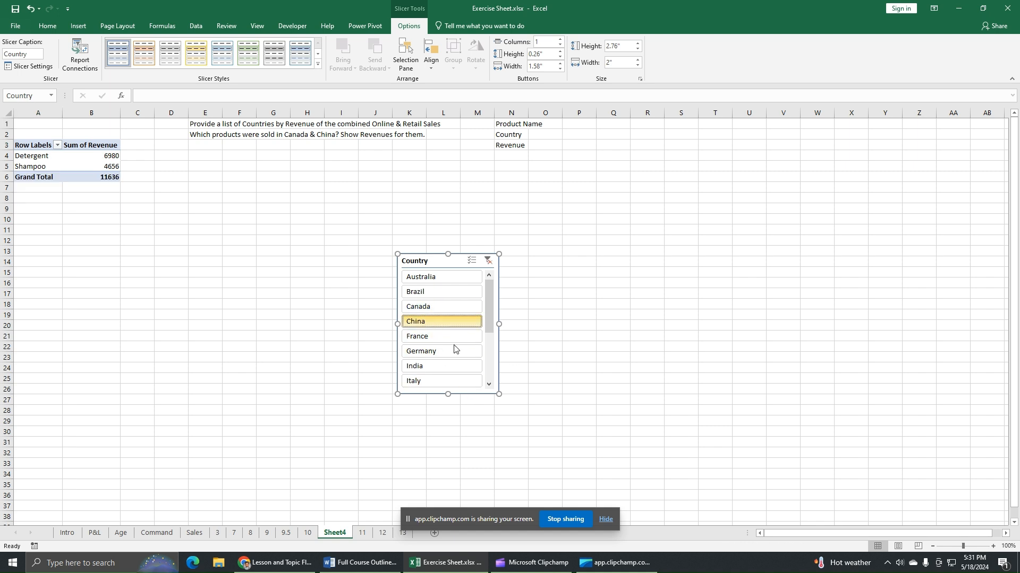
ctrl+click(448, 308)
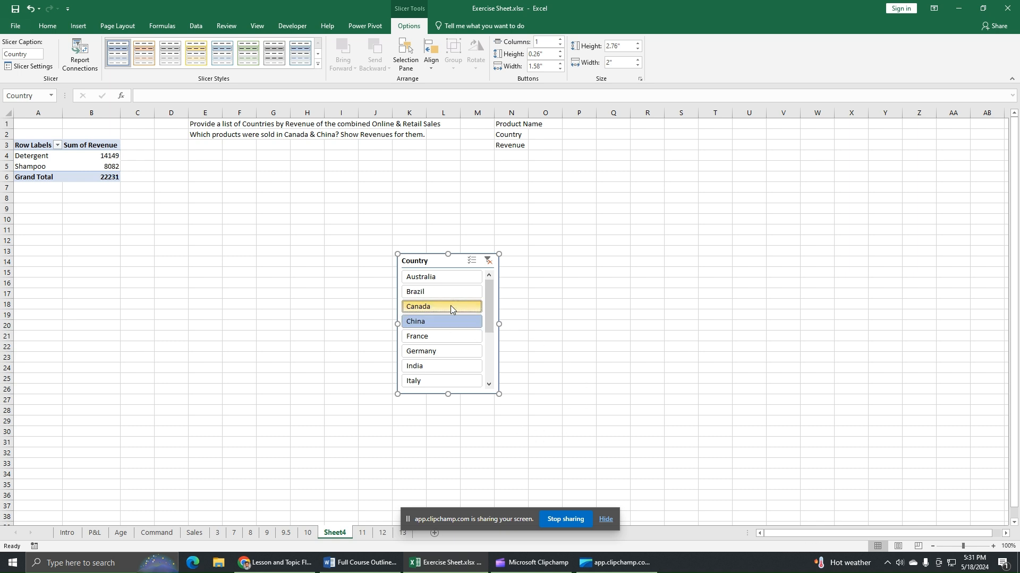
drag(489, 310, 486, 270)
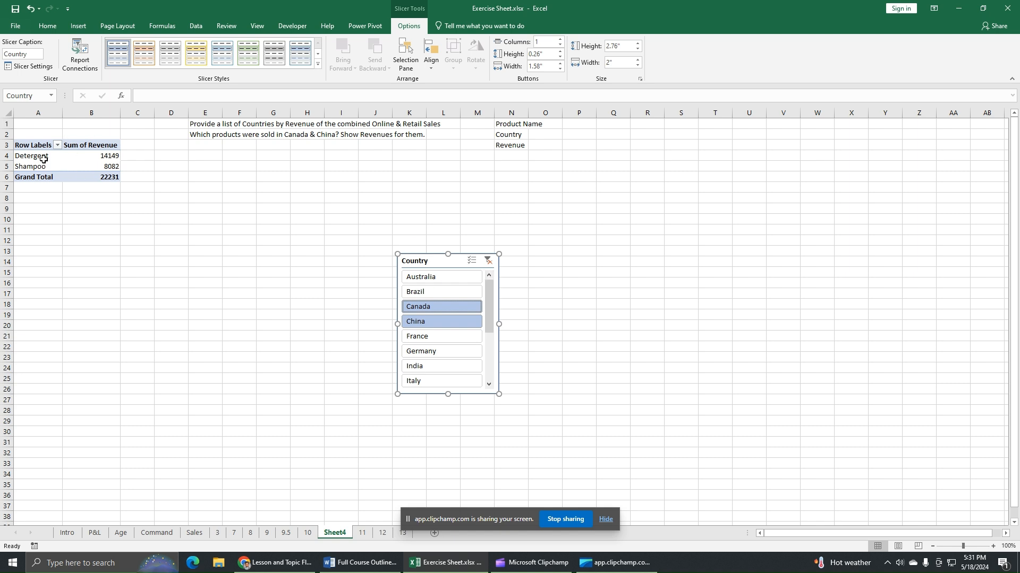
mouse_move(85, 165)
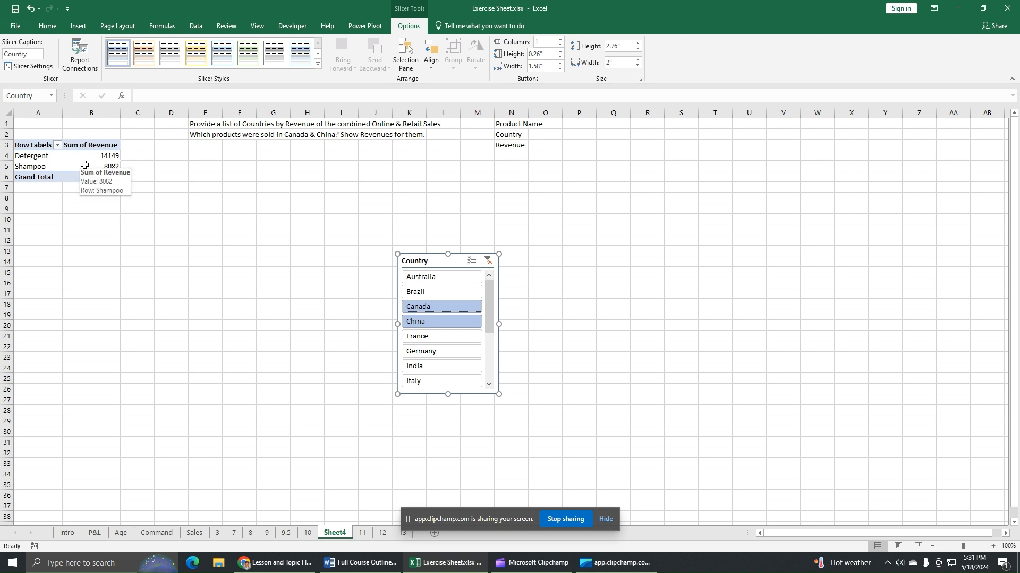